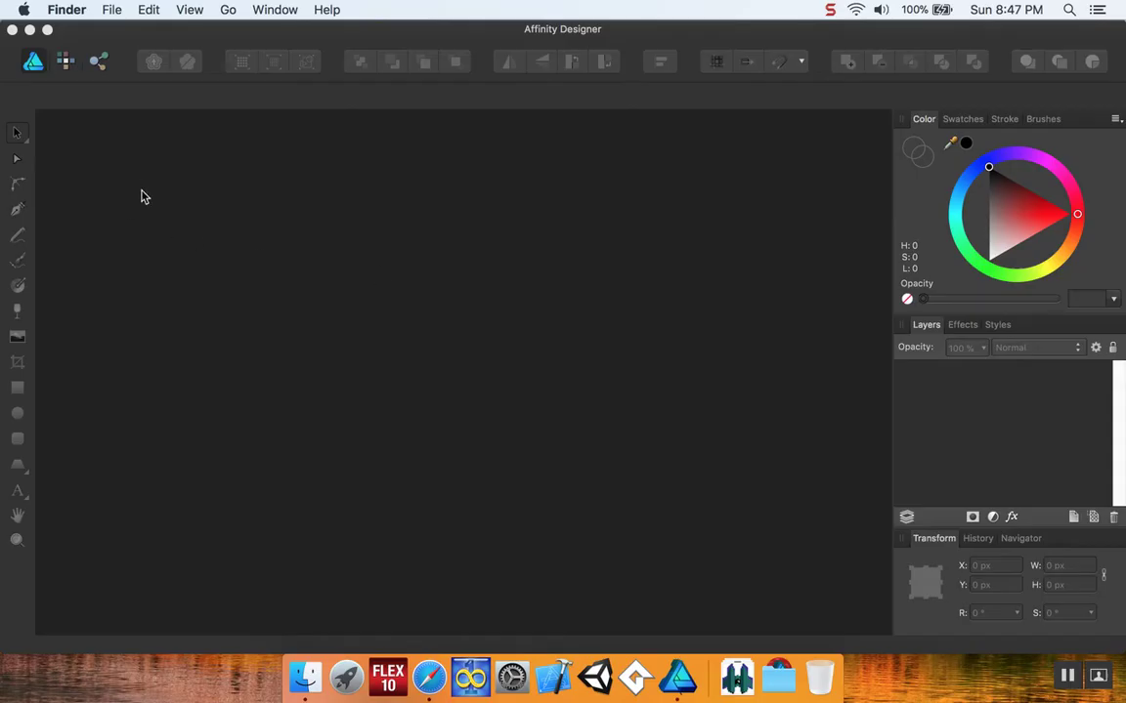
# Start a new Affinity Designer document with page width and height both set to 512 px.
pyautogui.click(107, 10)
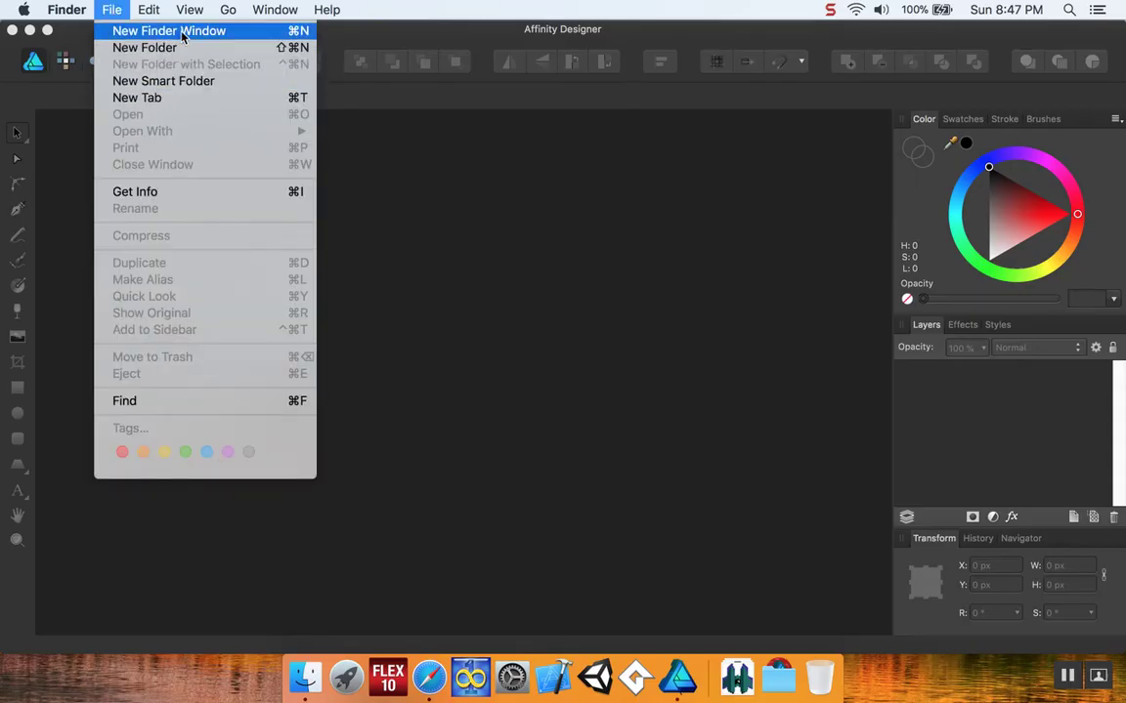
pyautogui.click(435, 30)
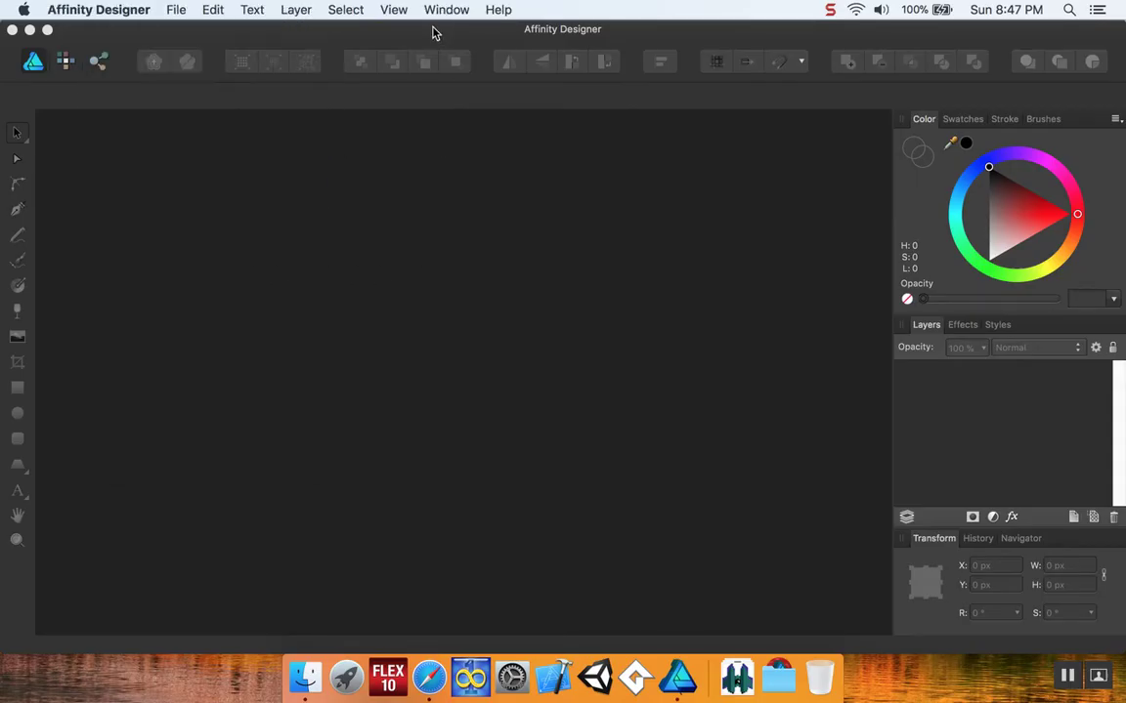
pyautogui.click(176, 10)
pyautogui.click(176, 32)
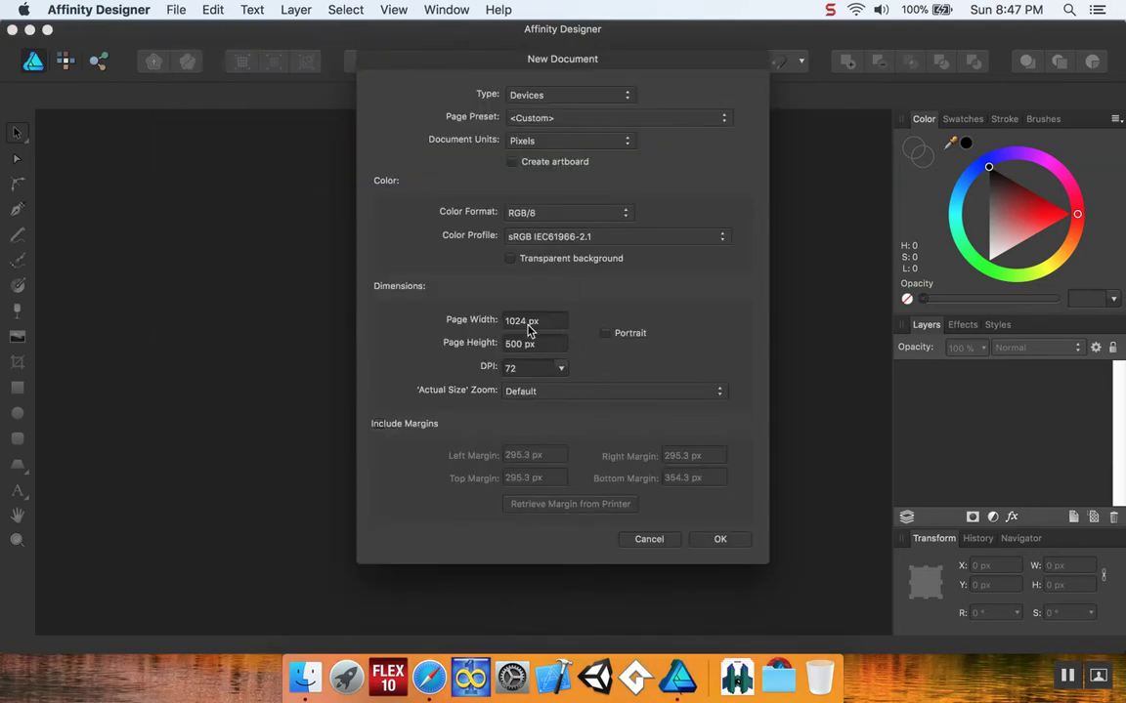
pyautogui.click(527, 321)
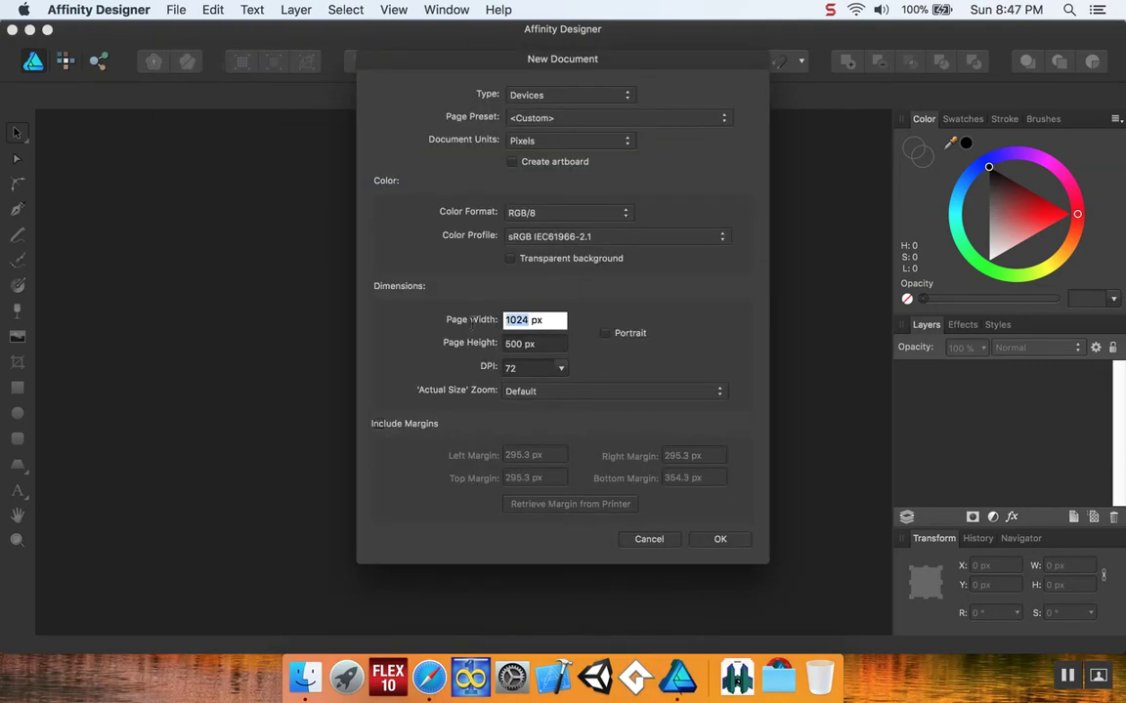
pyautogui.write('512')
pyautogui.click(522, 344)
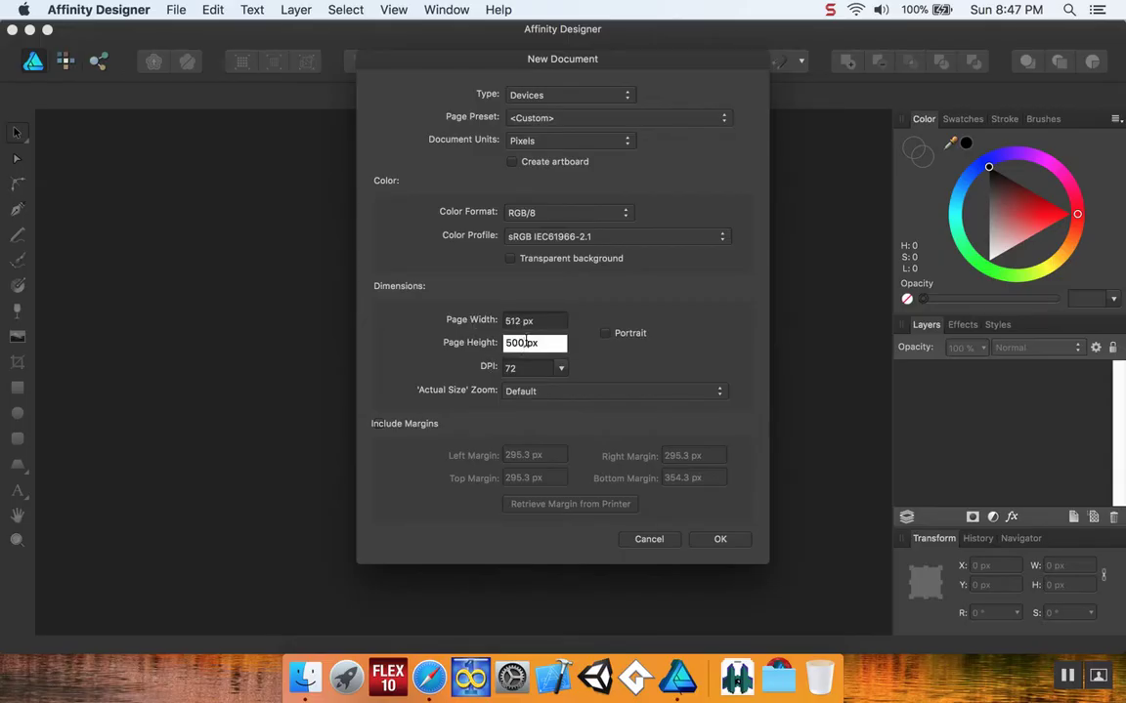
pyautogui.press('BackSpace')
pyautogui.press('BackSpace')
pyautogui.write('512')
pyautogui.click(735, 544)
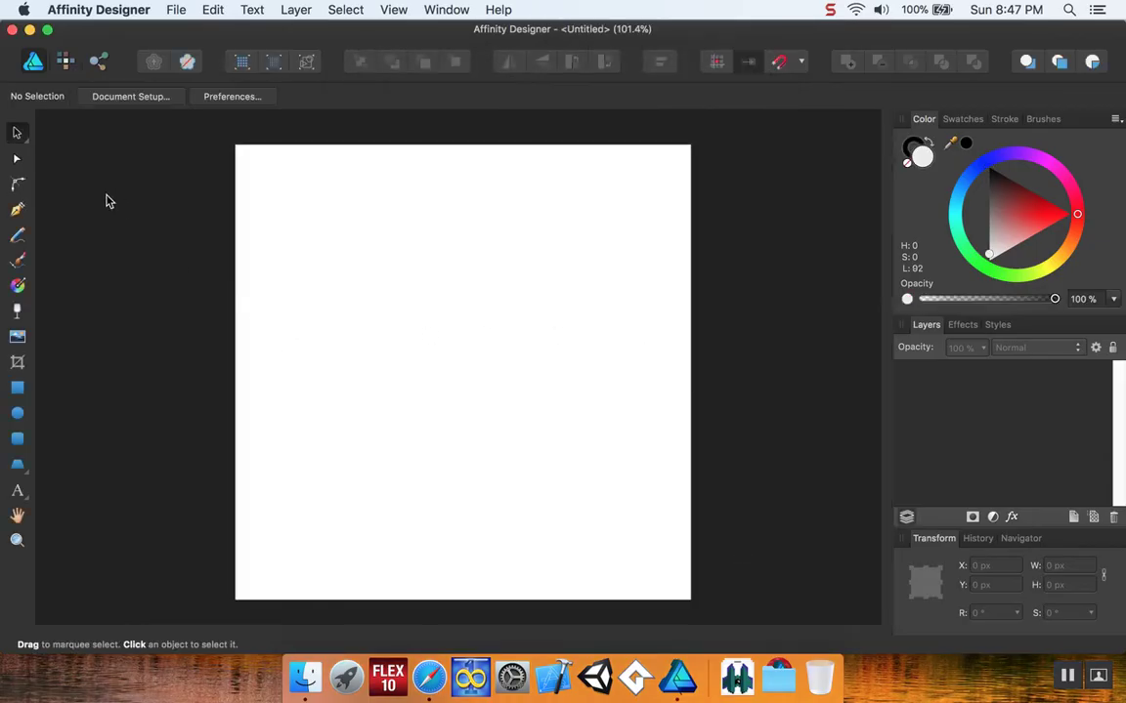
# Draw a circle across the page and size it to exactly 512 × 512 px.
pyautogui.click(17, 412)
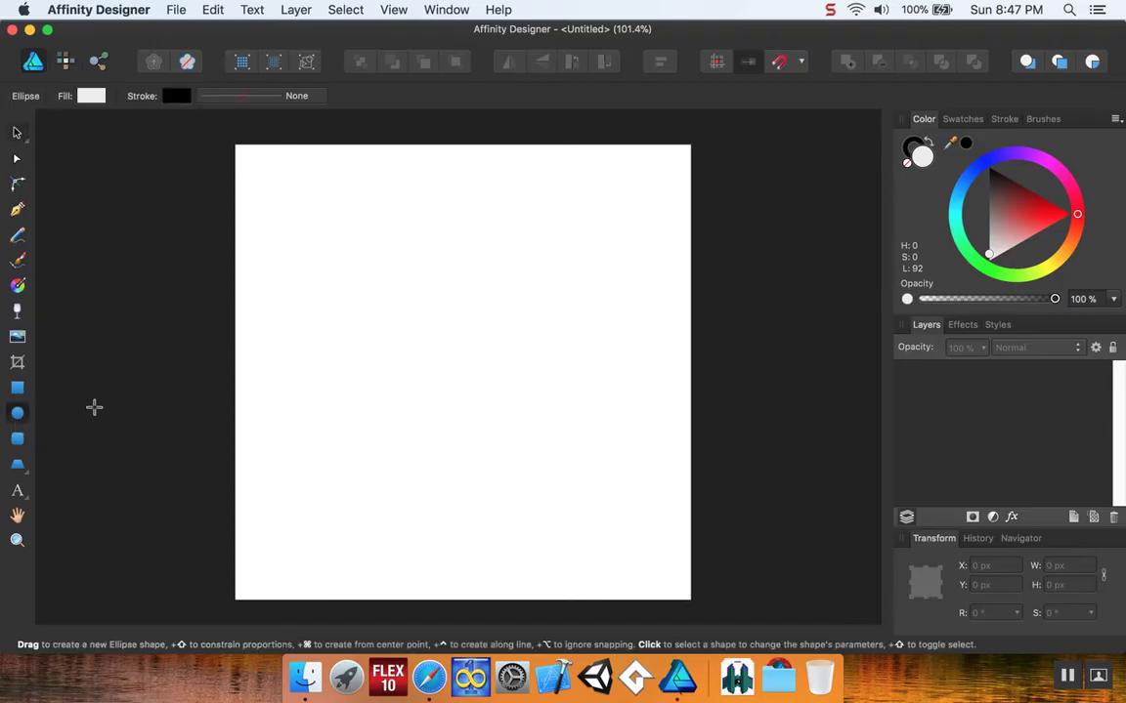
pyautogui.moveTo(235, 144); pyautogui.dragTo(686, 597)
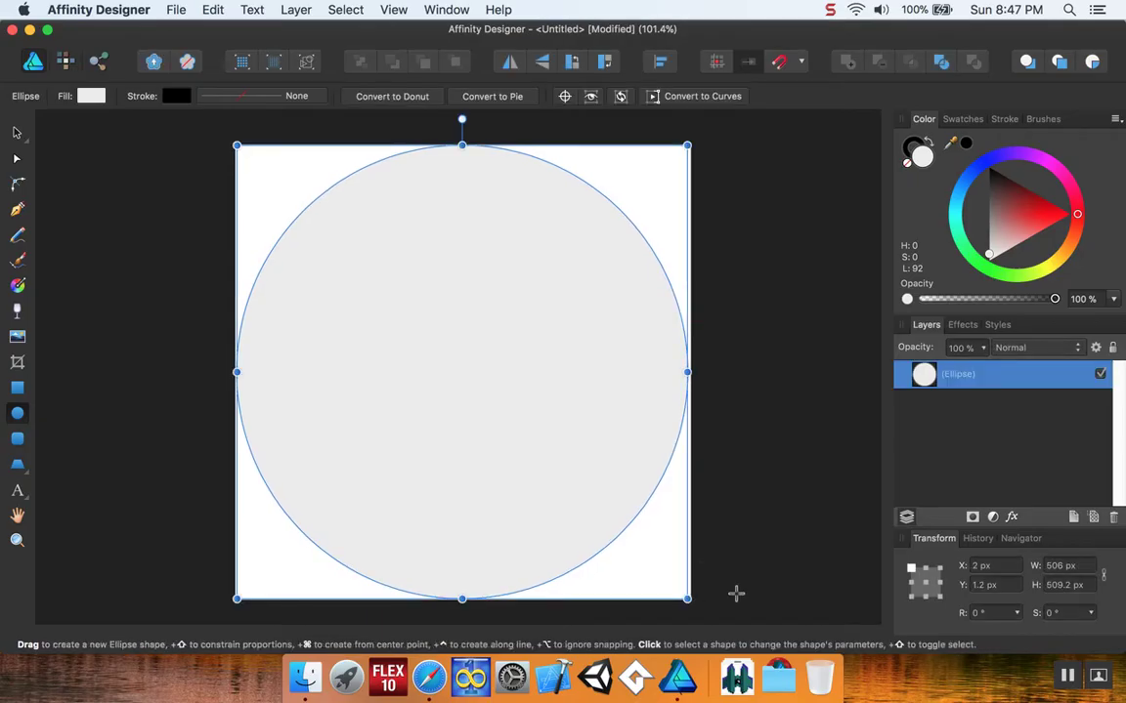
pyautogui.click(1051, 566)
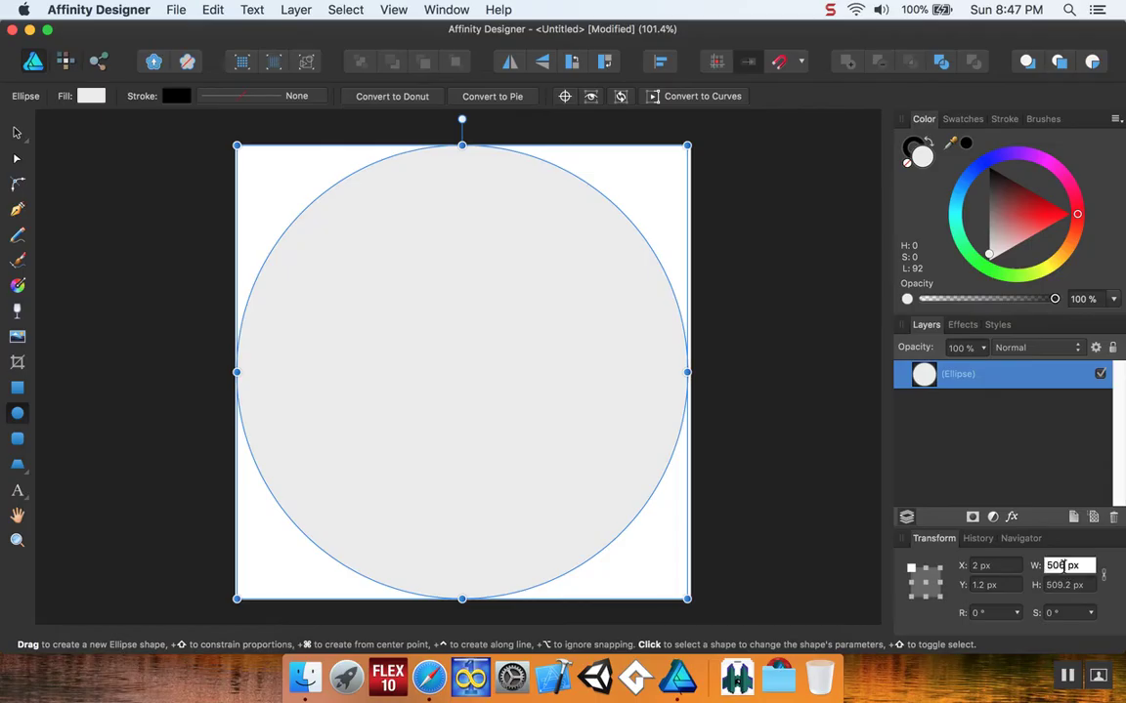
pyautogui.press('BackSpace')
pyautogui.press('BackSpace')
pyautogui.press('Return')
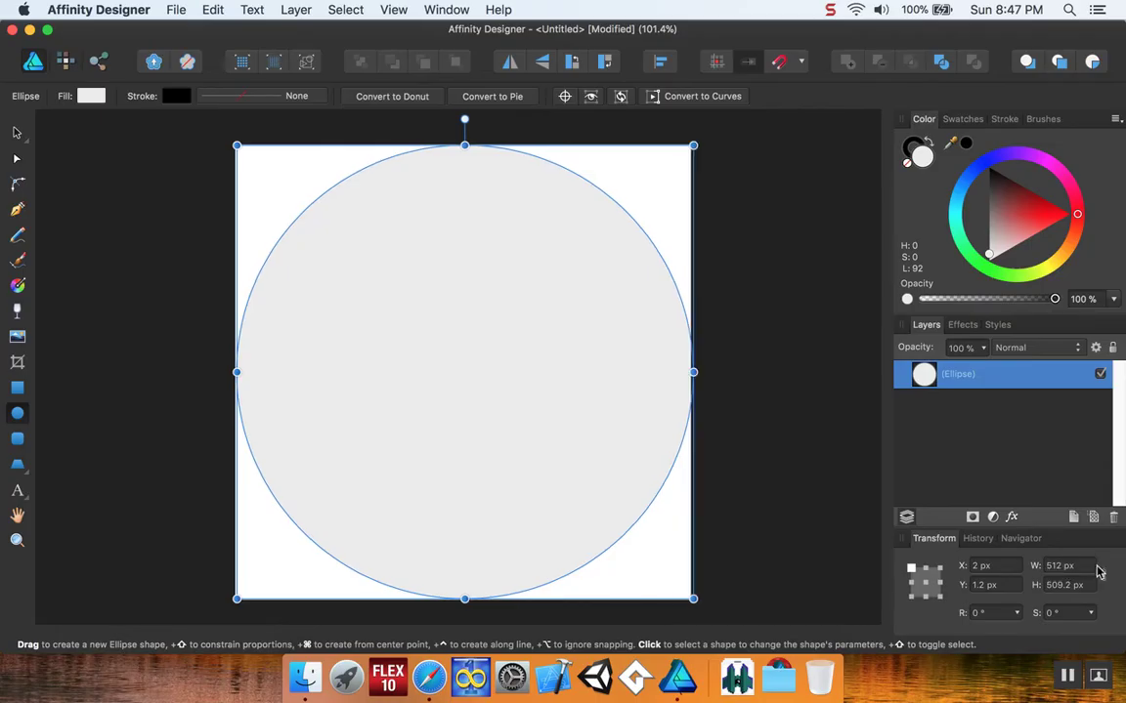
pyautogui.click(1061, 586)
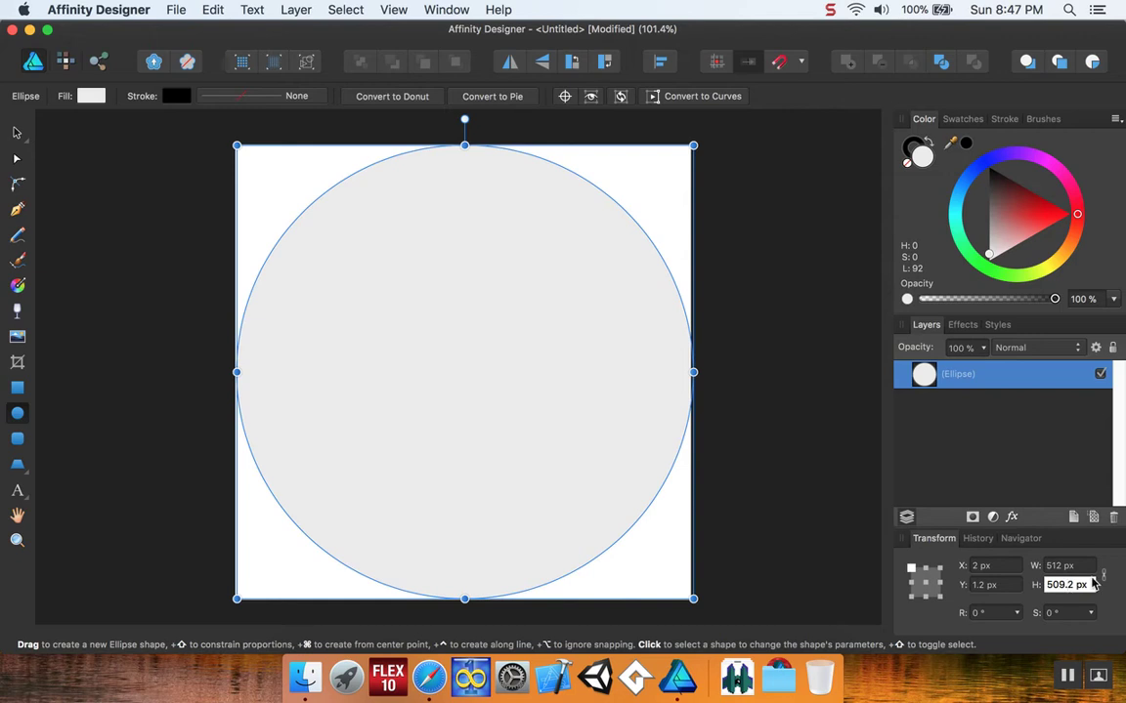
pyautogui.press('BackSpace')
pyautogui.press('BackSpace')
pyautogui.press('BackSpace')
pyautogui.write('512')
pyautogui.press('Return')
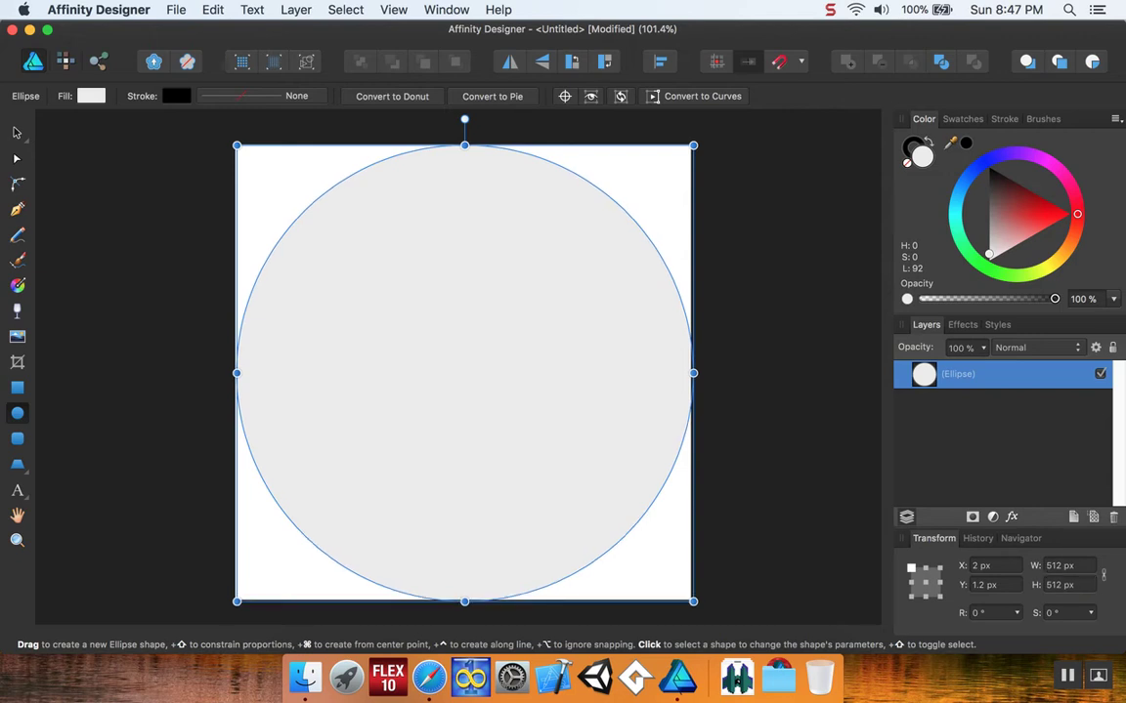
# Switch to the Move tool, deselect, then reselect the circle.
pyautogui.click(17, 133)
pyautogui.click(168, 357)
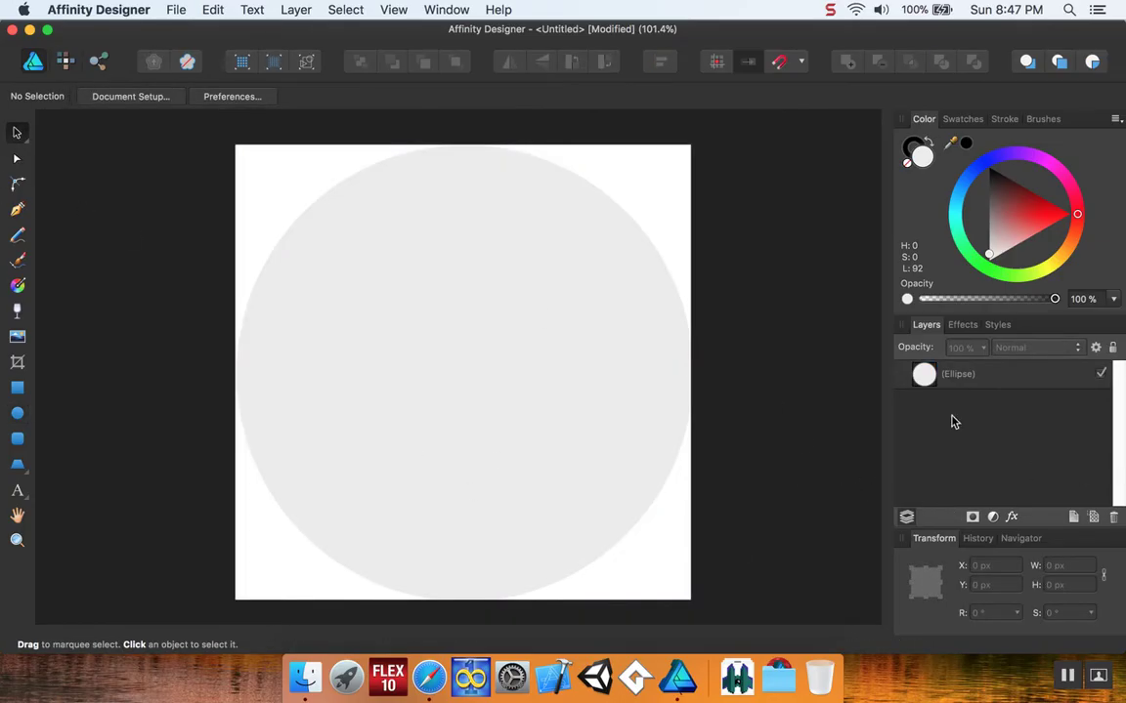
pyautogui.click(520, 395)
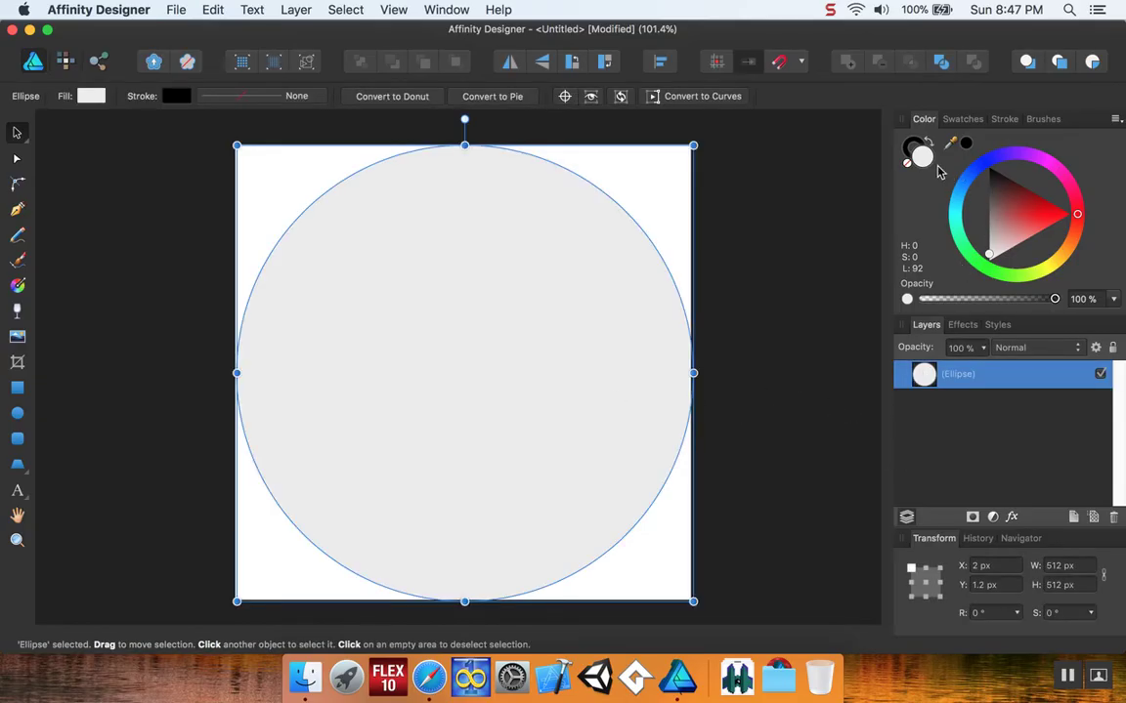
# Lighten the circle's fill to near white (hue 0, saturation 100, lightness 99).
pyautogui.moveTo(989, 256); pyautogui.dragTo(992, 276)
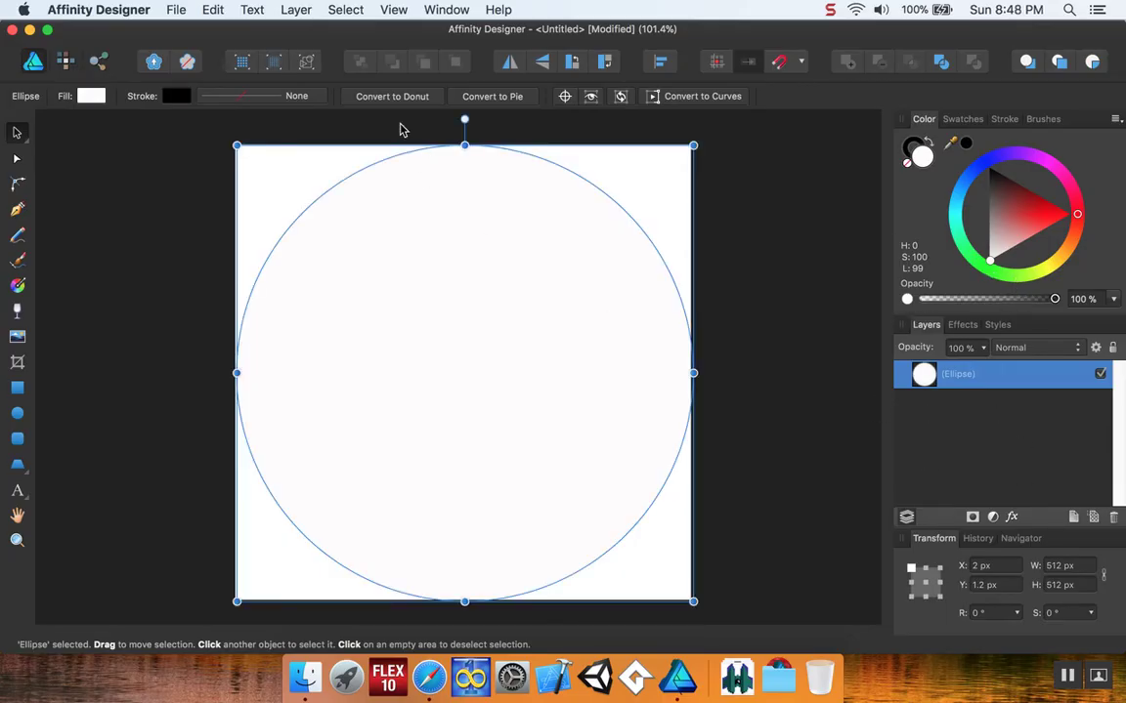
pyautogui.click(179, 10)
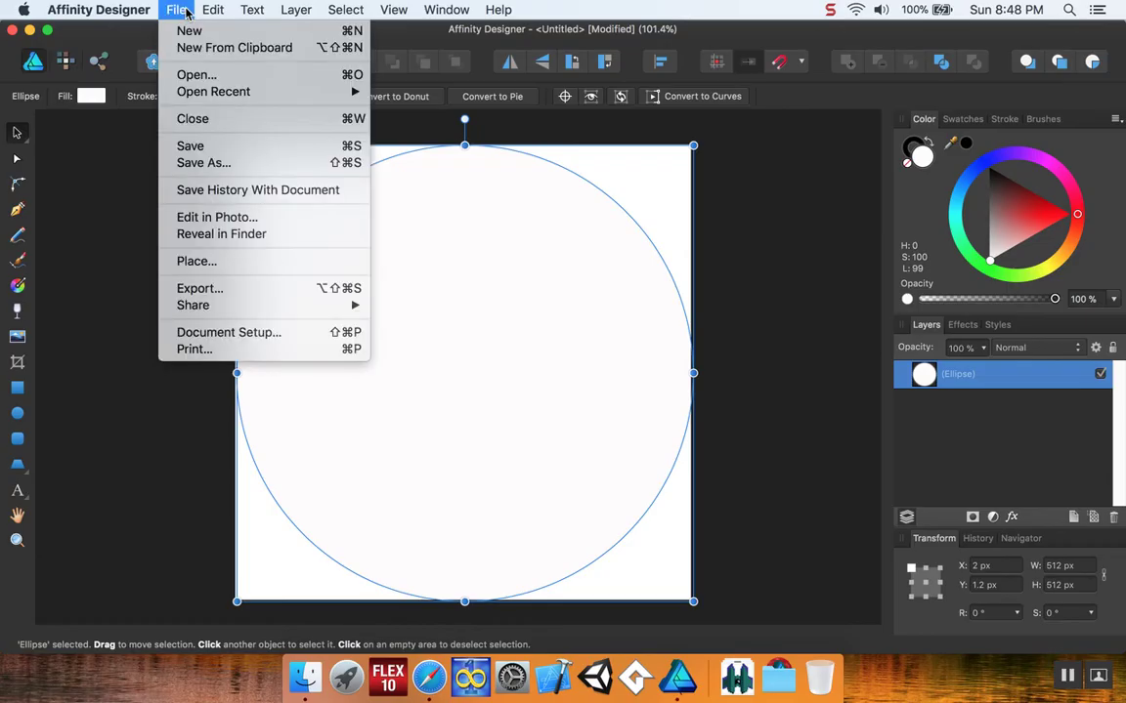
# Export the circle as a 512 × 512 PNG named Dot to the Desktop, keeping Bilinear resampling.
pyautogui.click(221, 288)
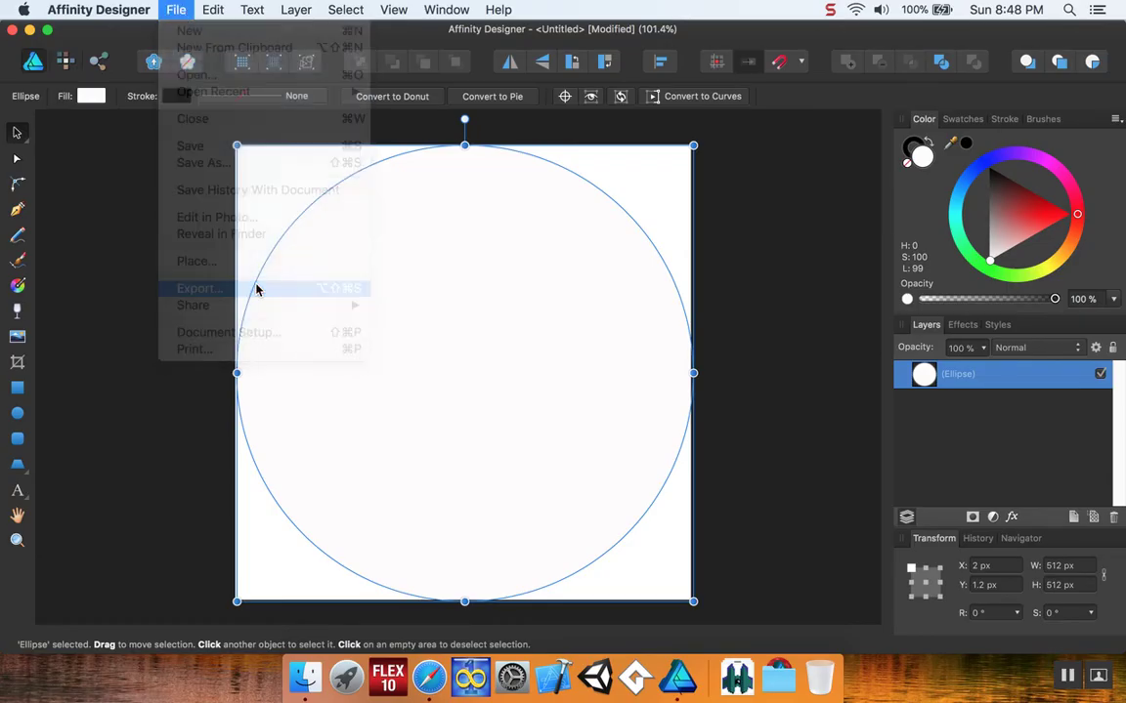
pyautogui.click(361, 106)
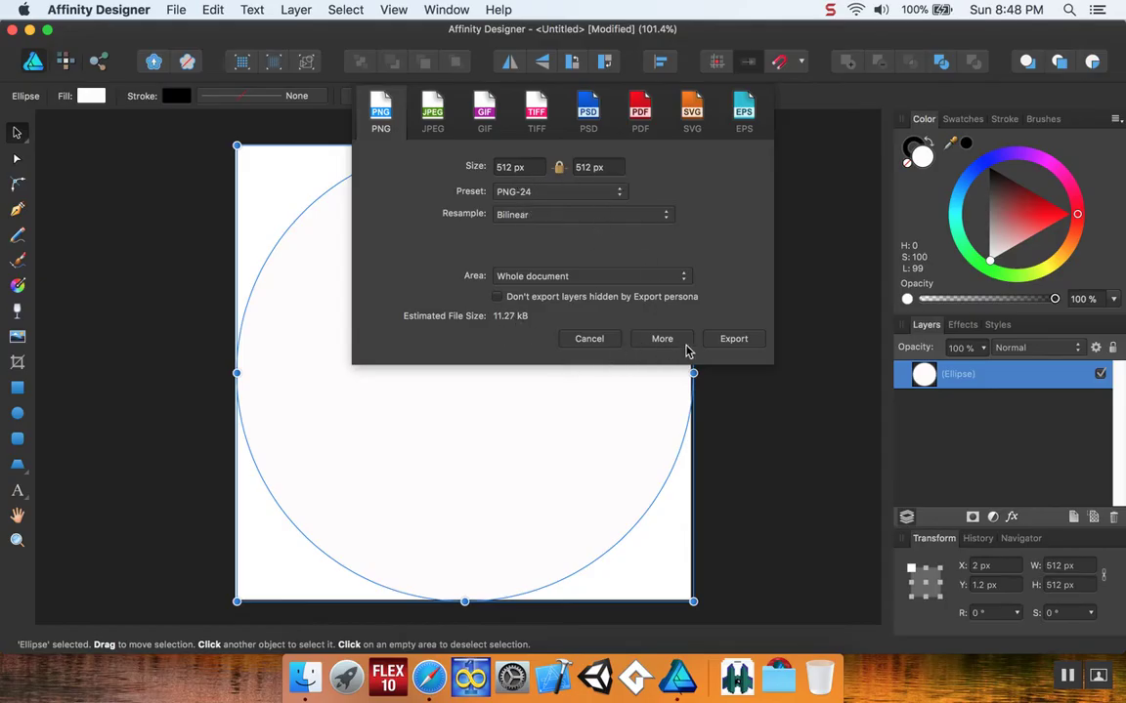
pyautogui.click(577, 214)
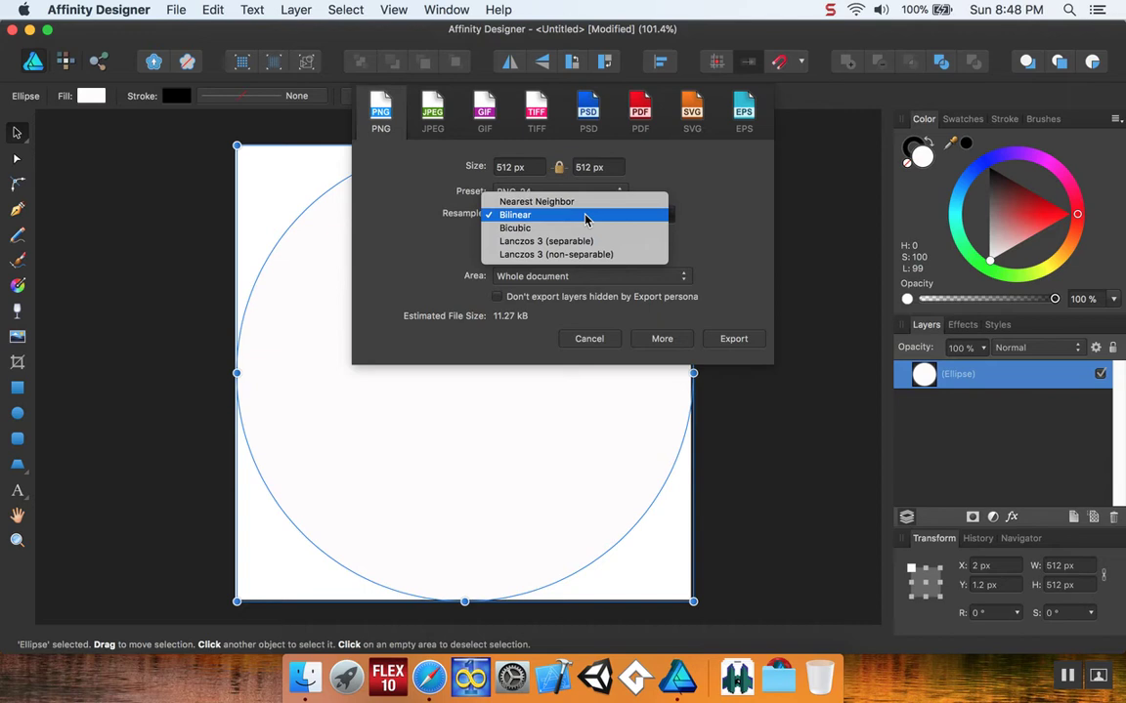
pyautogui.click(584, 216)
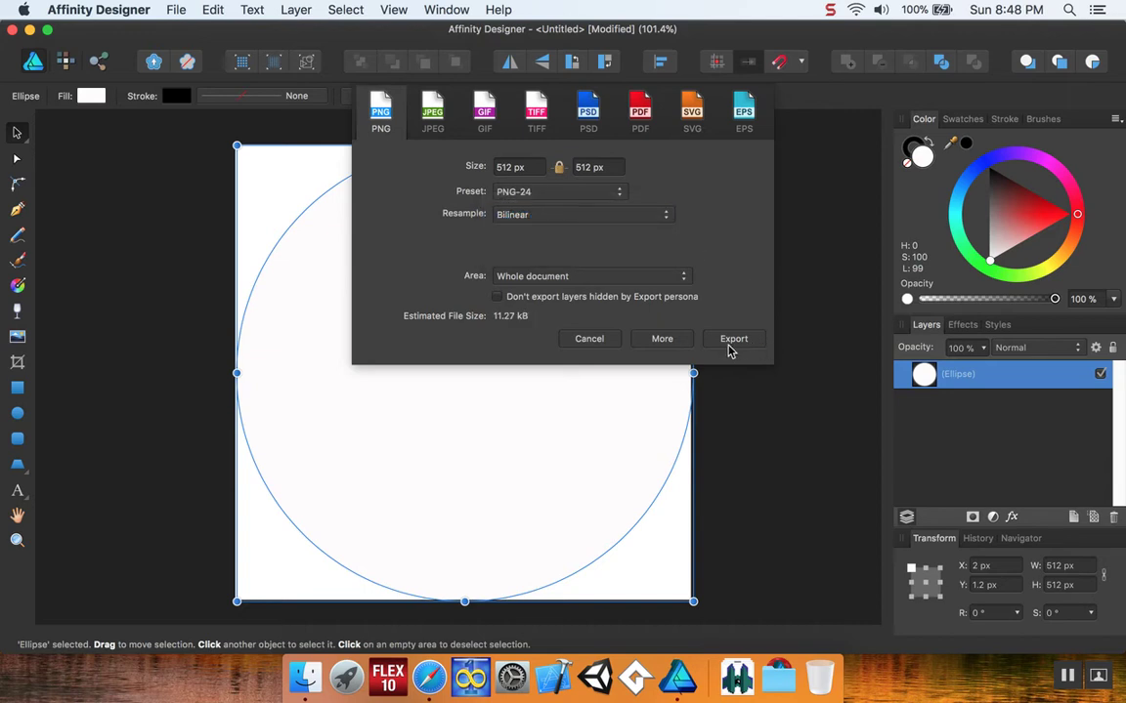
pyautogui.click(731, 342)
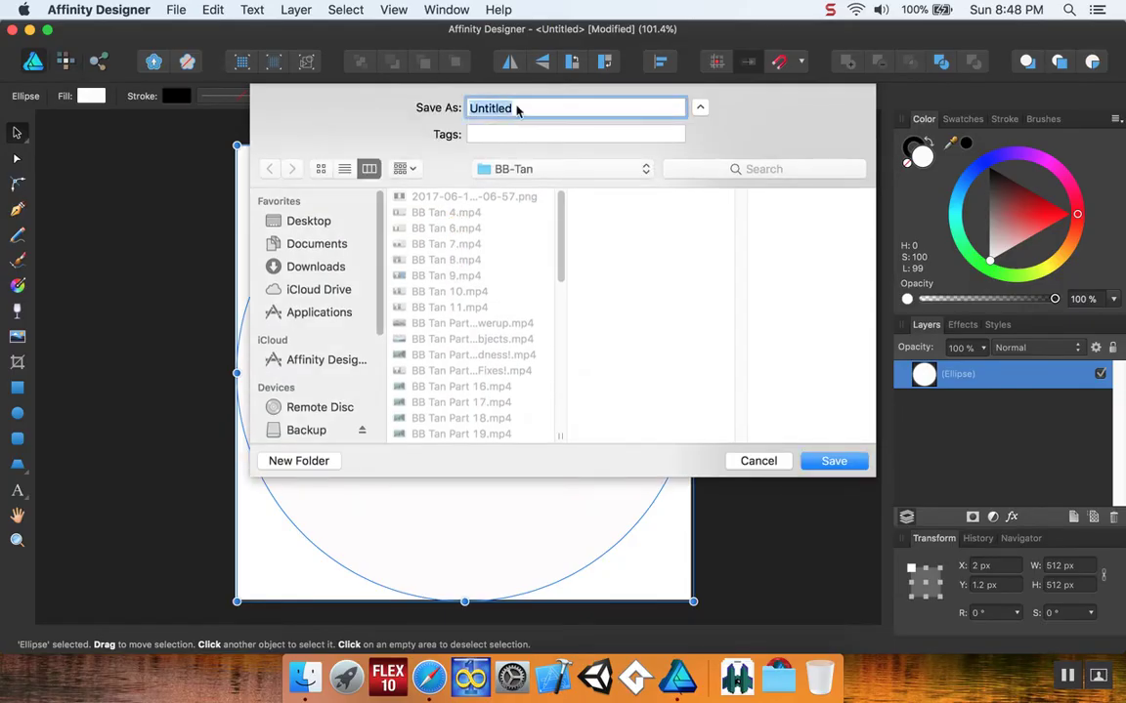
pyautogui.write('Dot')
pyautogui.click(296, 219)
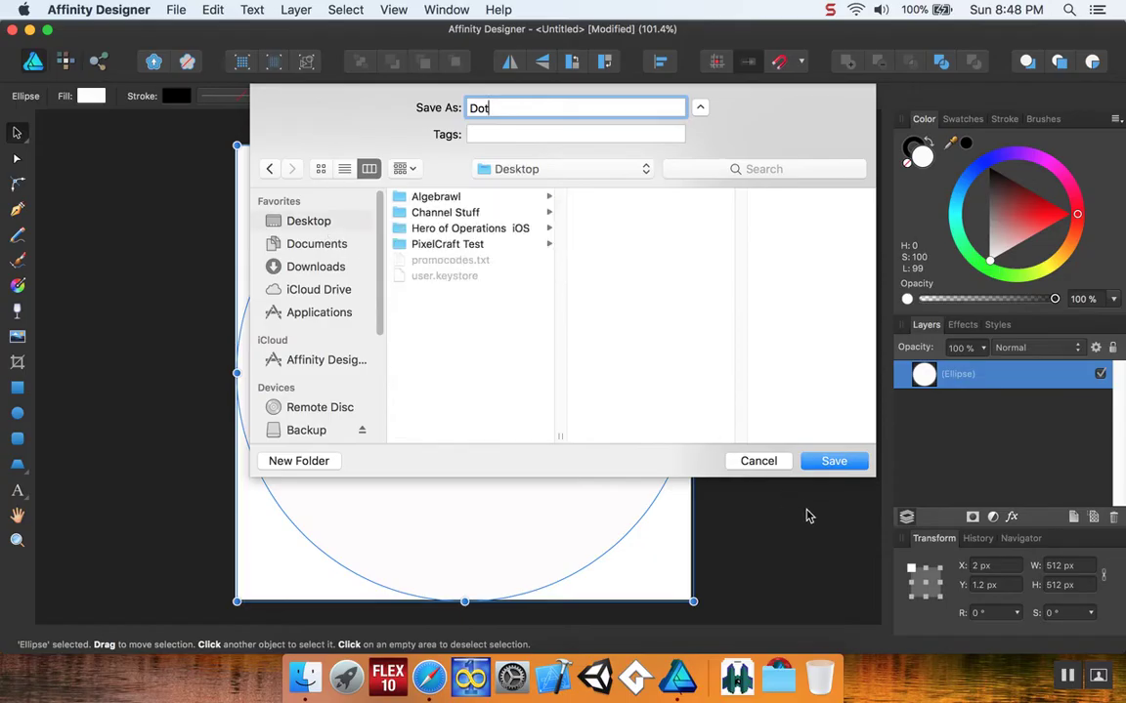
pyautogui.click(828, 461)
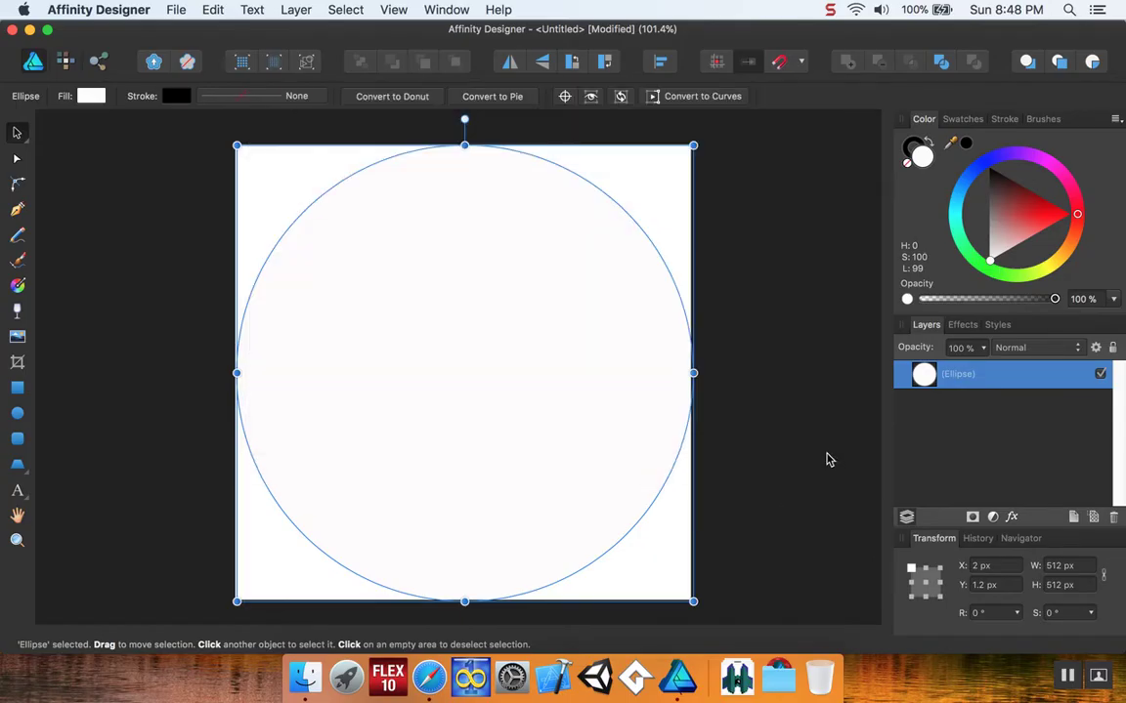
pyautogui.click(175, 9)
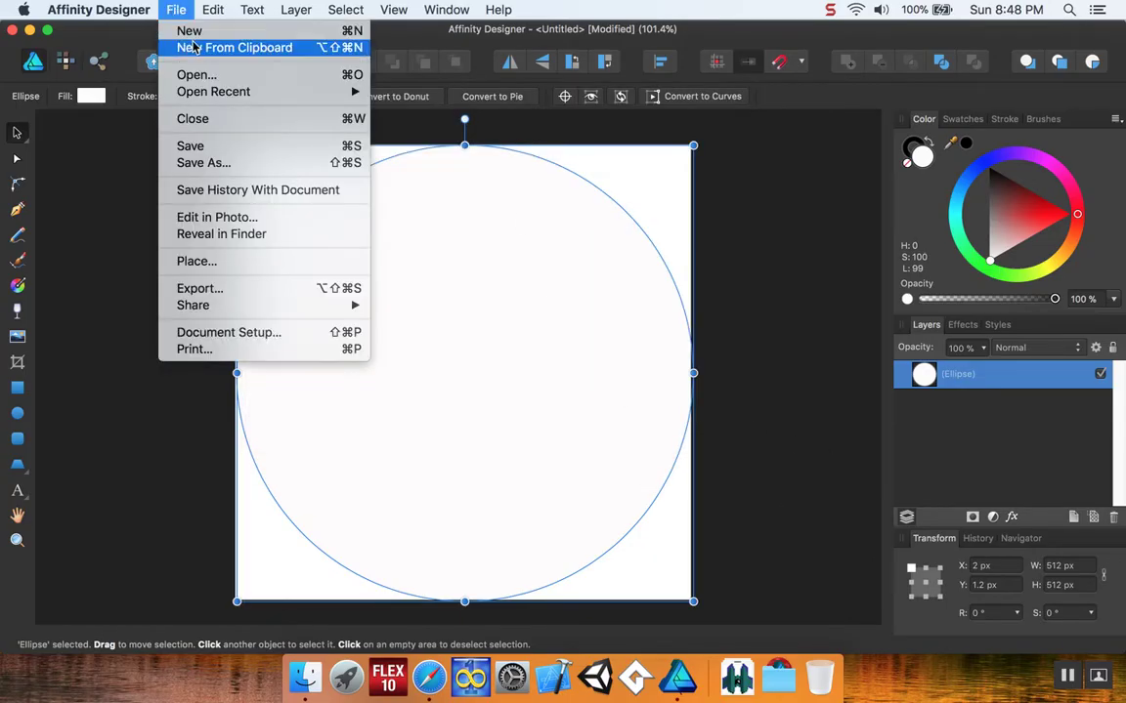
# In a new 512 × 512 document, draw a rounded rectangle sized 512 × 512 px.
pyautogui.click(188, 31)
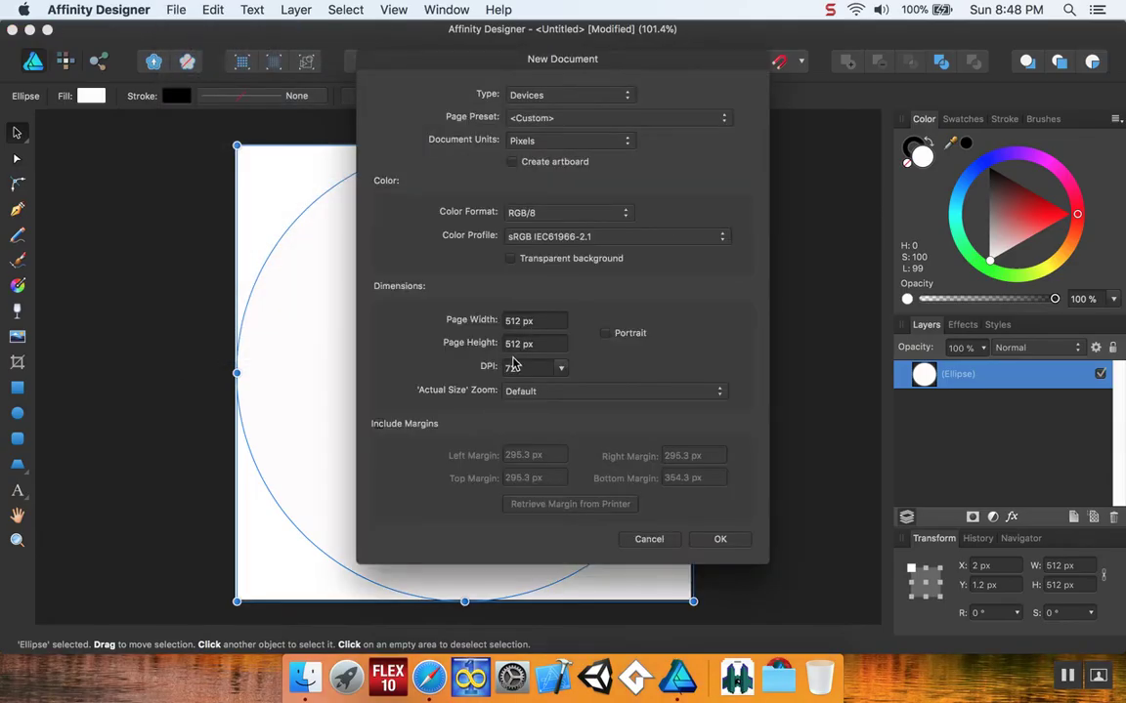
pyautogui.click(745, 540)
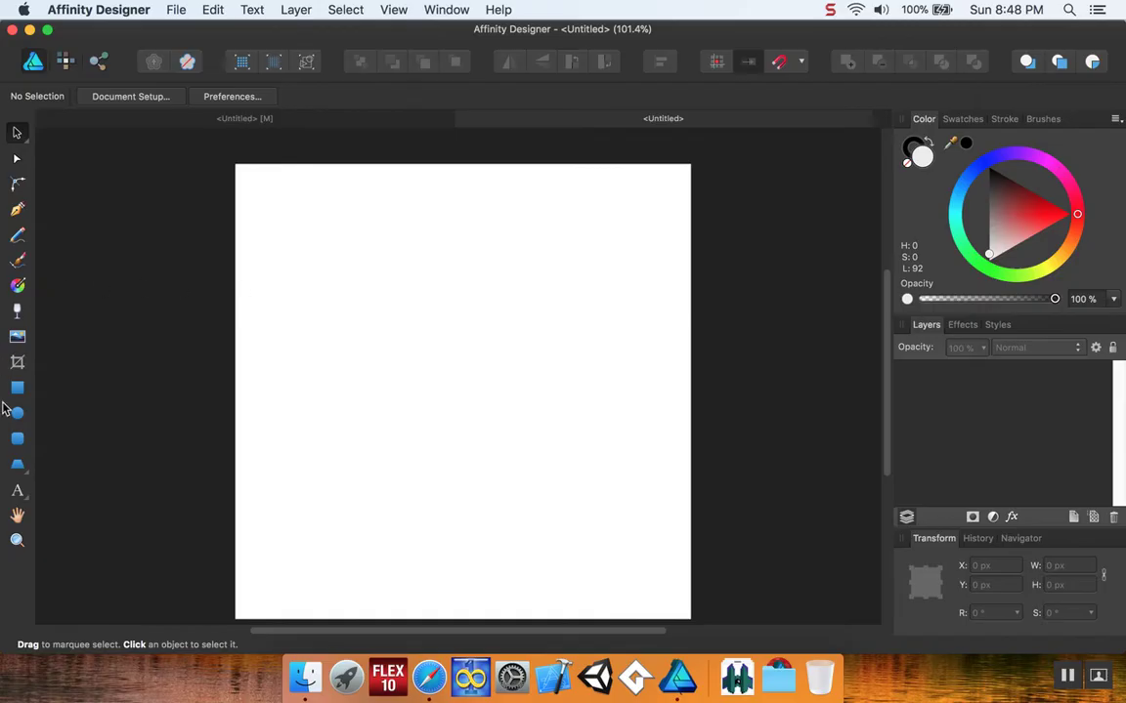
pyautogui.click(16, 438)
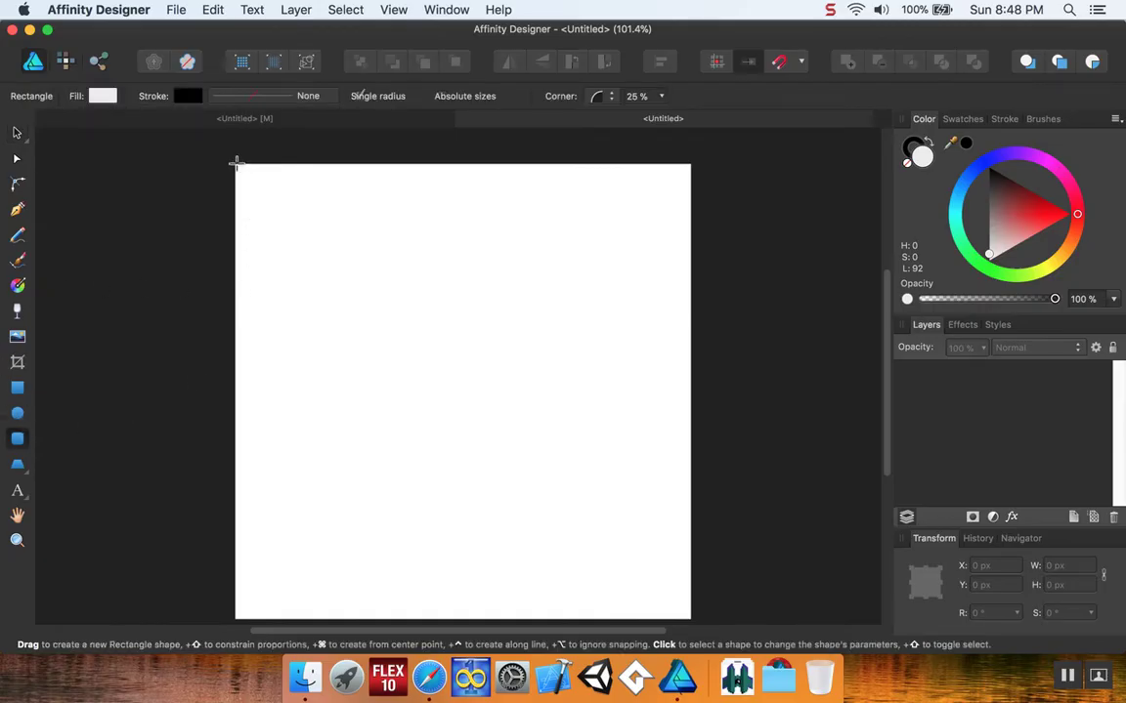
pyautogui.moveTo(236, 163)
pyautogui.mouseDown()
pyautogui.moveTo(480, 472)
pyautogui.moveTo(606, 595)
pyautogui.moveTo(650, 621)
pyautogui.moveTo(674, 602)
pyautogui.moveTo(673, 581)
pyautogui.moveTo(688, 591)
pyautogui.mouseUp()
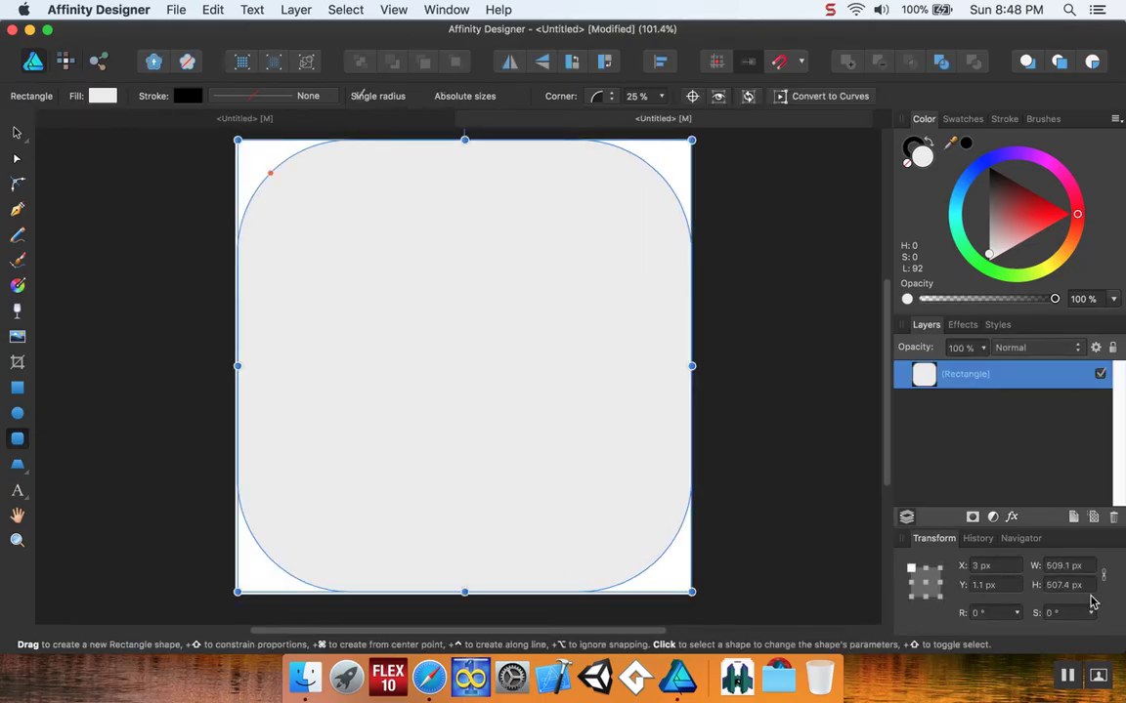
pyautogui.click(1065, 565)
pyautogui.doubleClick(1057, 564)
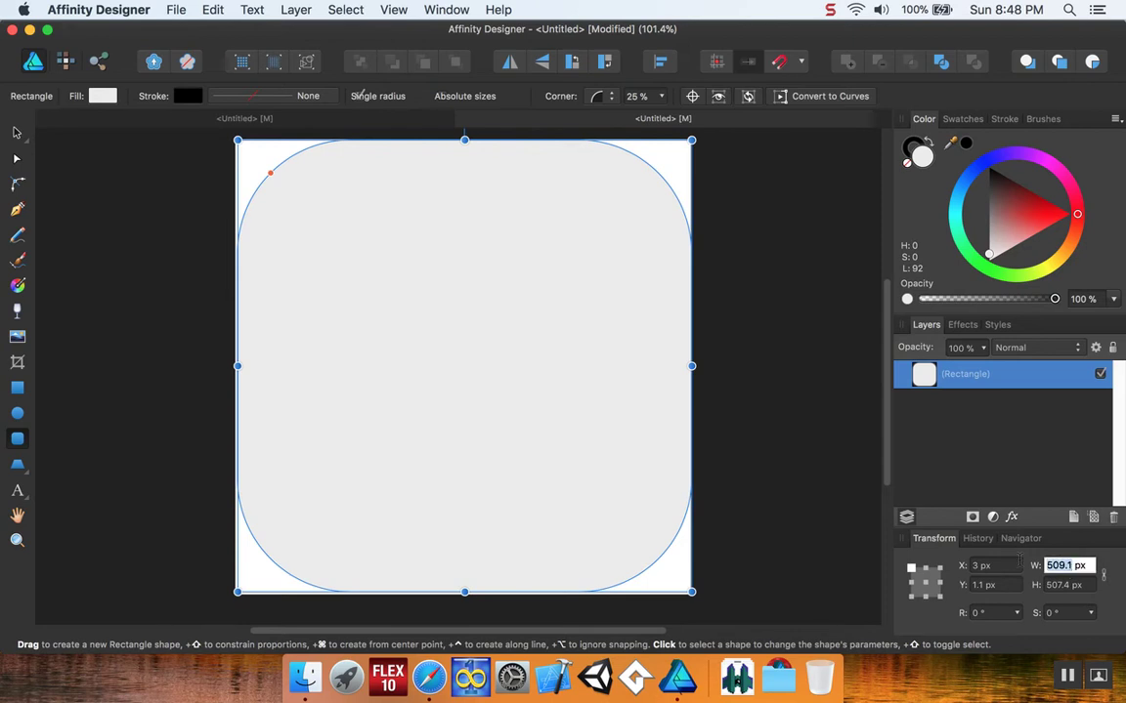
pyautogui.write('51')
pyautogui.press('Tab')
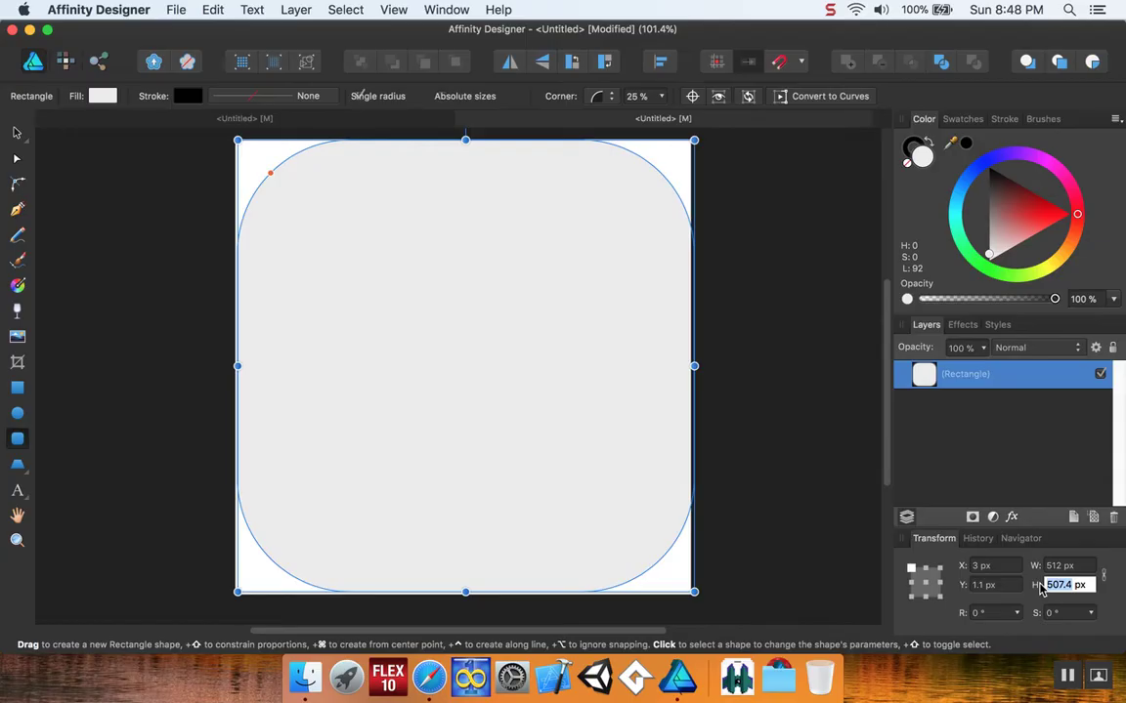
pyautogui.write('512')
pyautogui.press('Return')
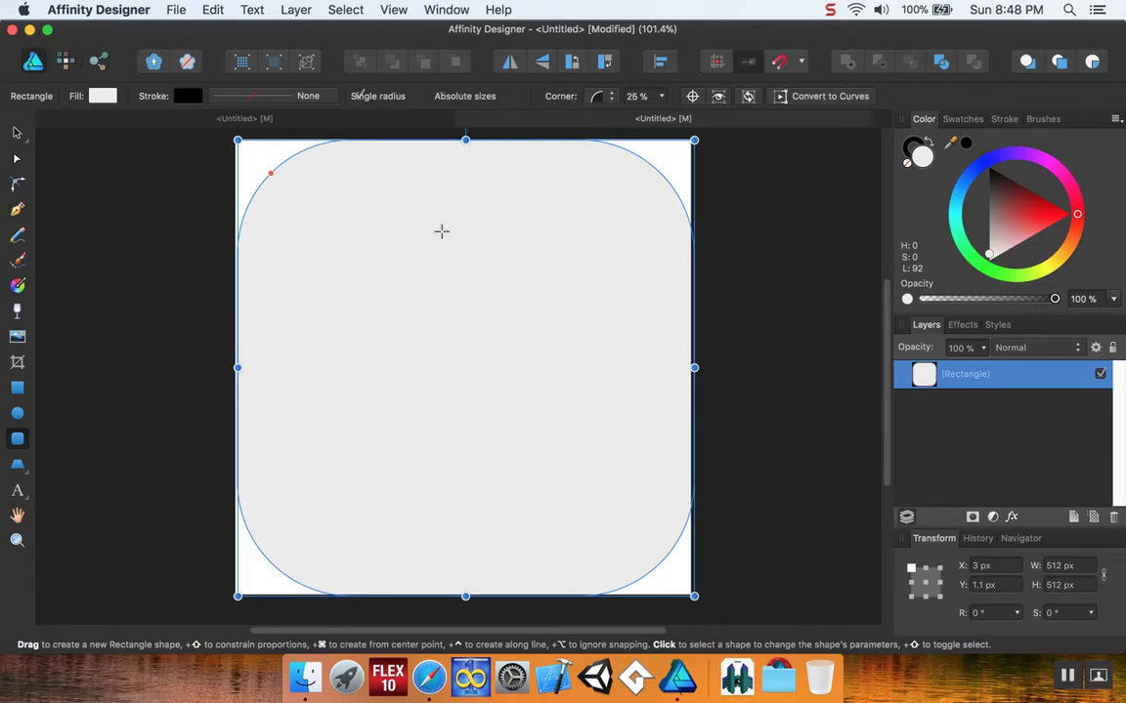
# Position the rounded square at X 0, Y 0 and fill it pure white.
pyautogui.moveTo(352, 139); pyautogui.dragTo(350, 127)
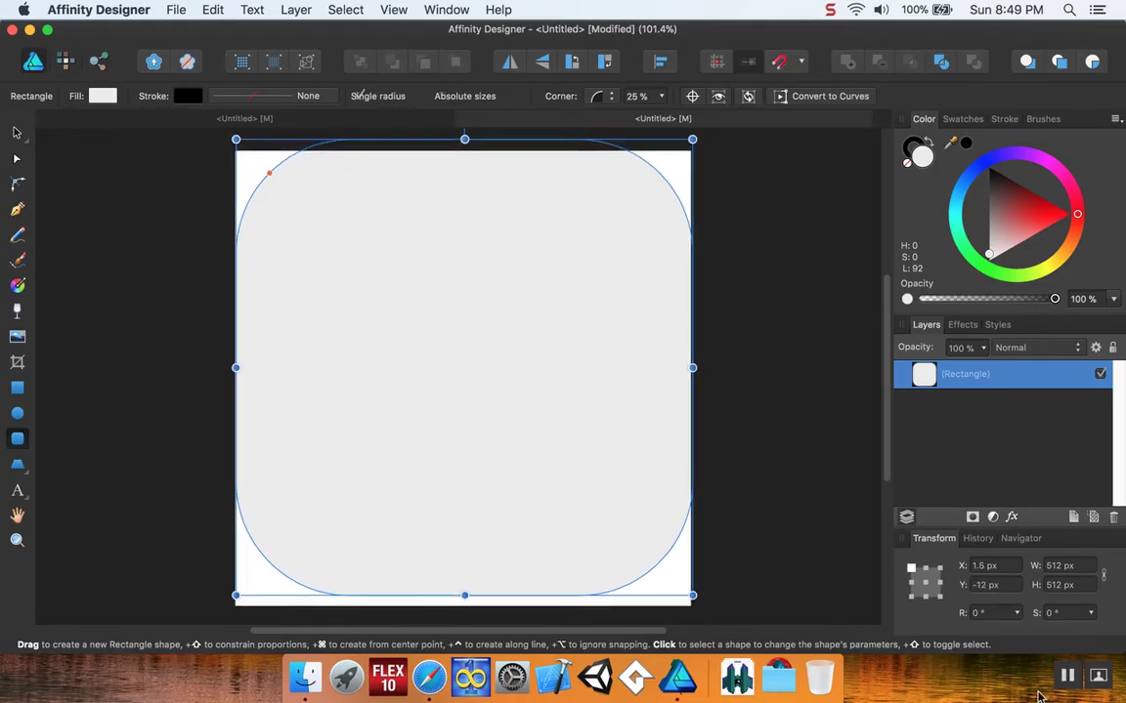
pyautogui.click(974, 566)
pyautogui.doubleClick(977, 565)
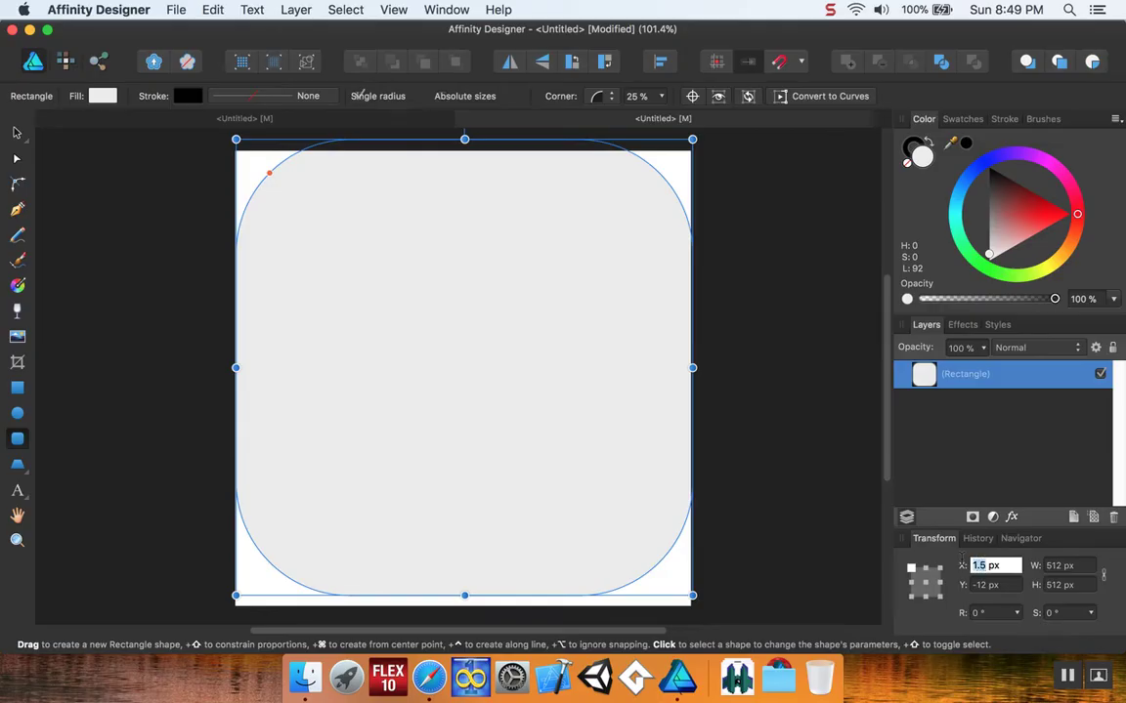
pyautogui.write('0')
pyautogui.press('Return')
pyautogui.click(981, 584)
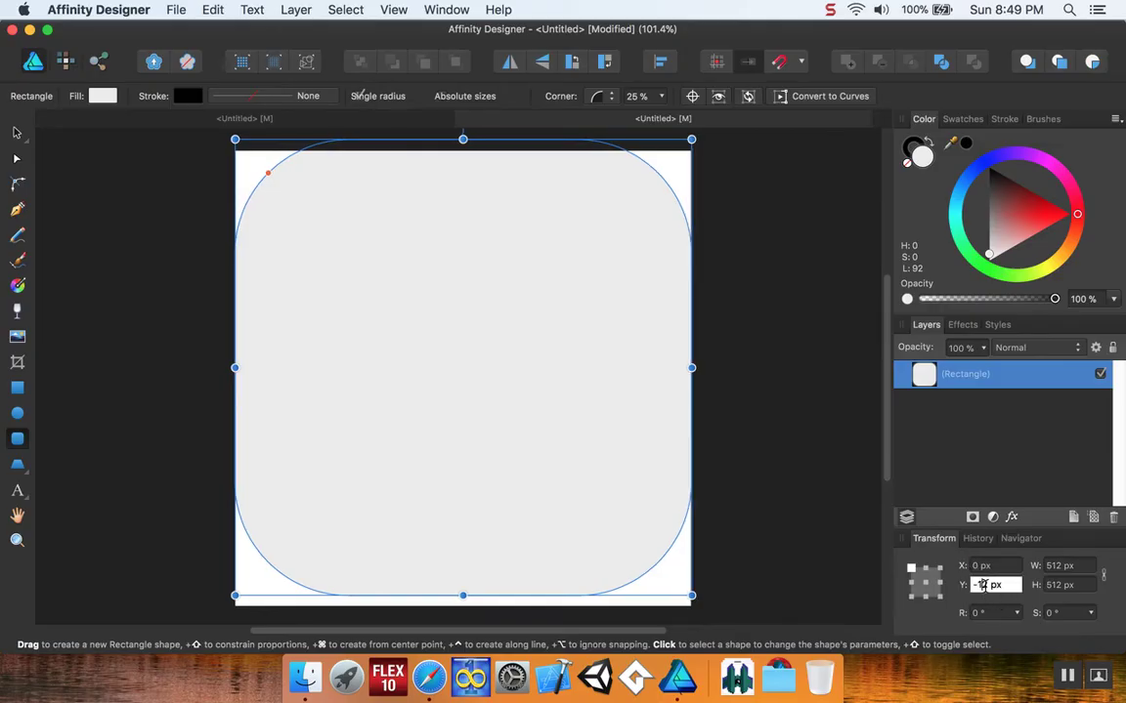
pyautogui.write('0')
pyautogui.press('Return')
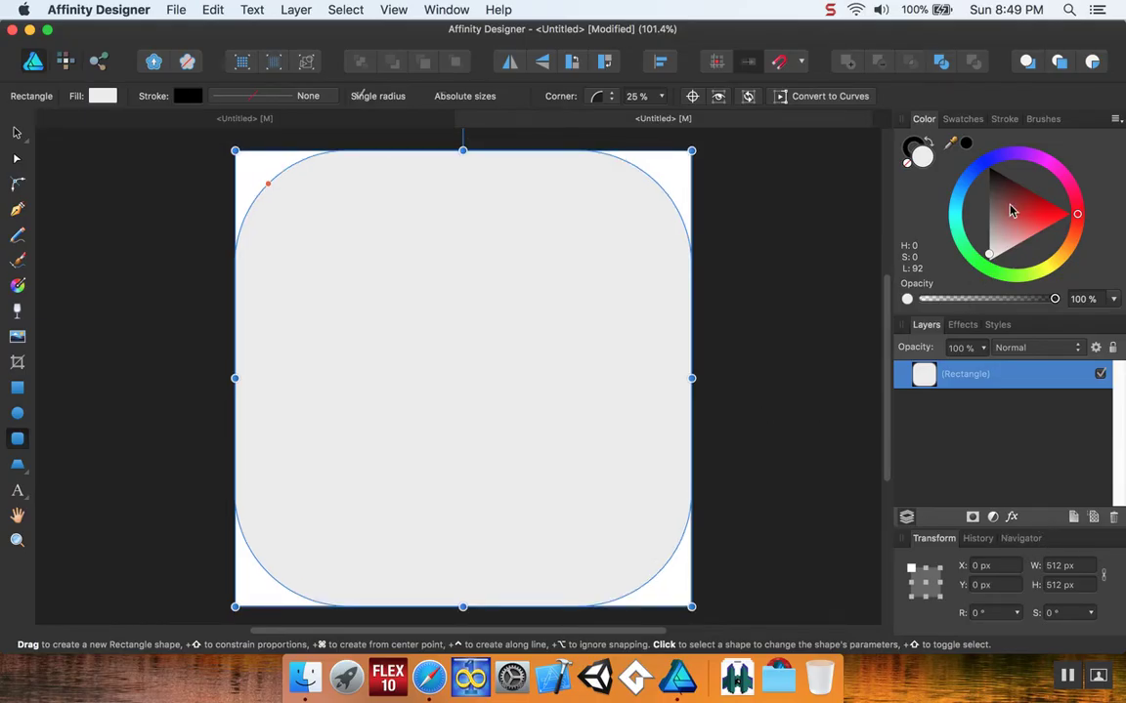
pyautogui.click(989, 256)
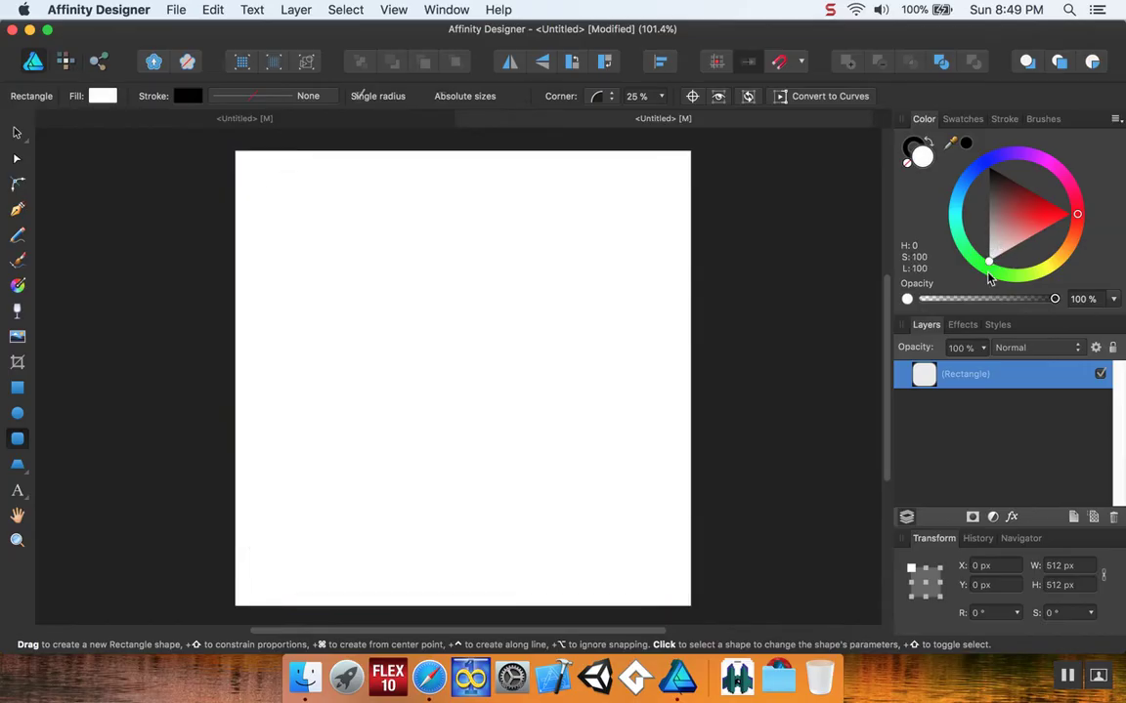
# Export the rounded square as a 512 px PNG named Squircle to the Desktop.
pyautogui.click(167, 11)
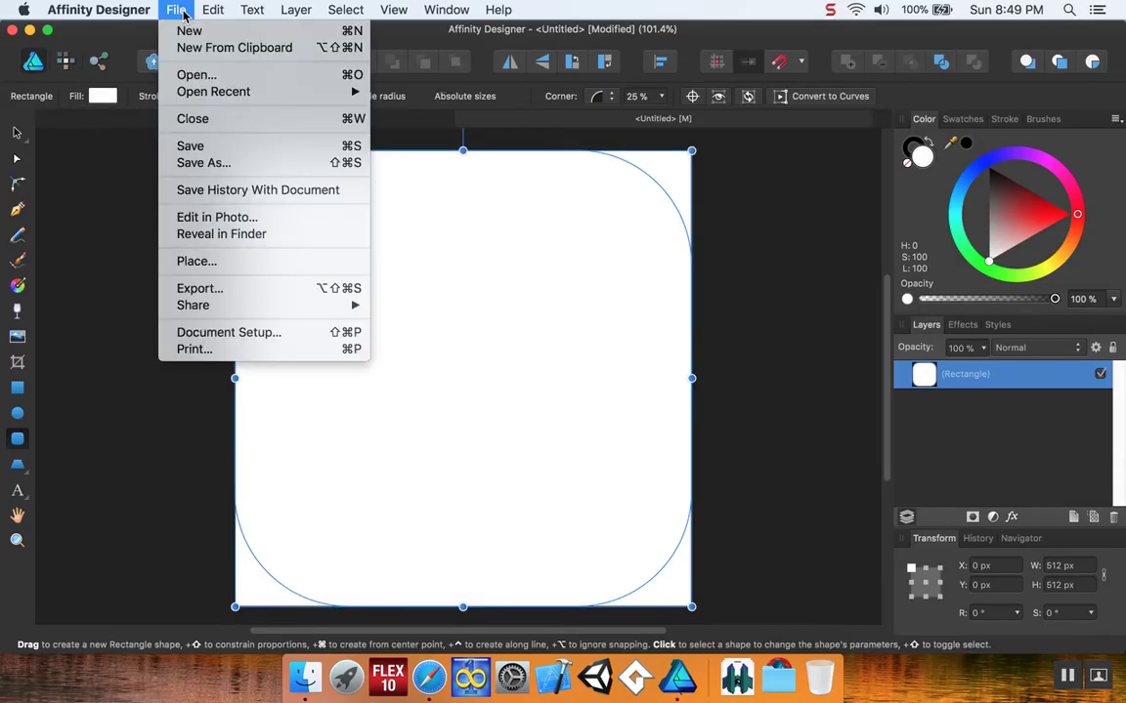
pyautogui.click(200, 289)
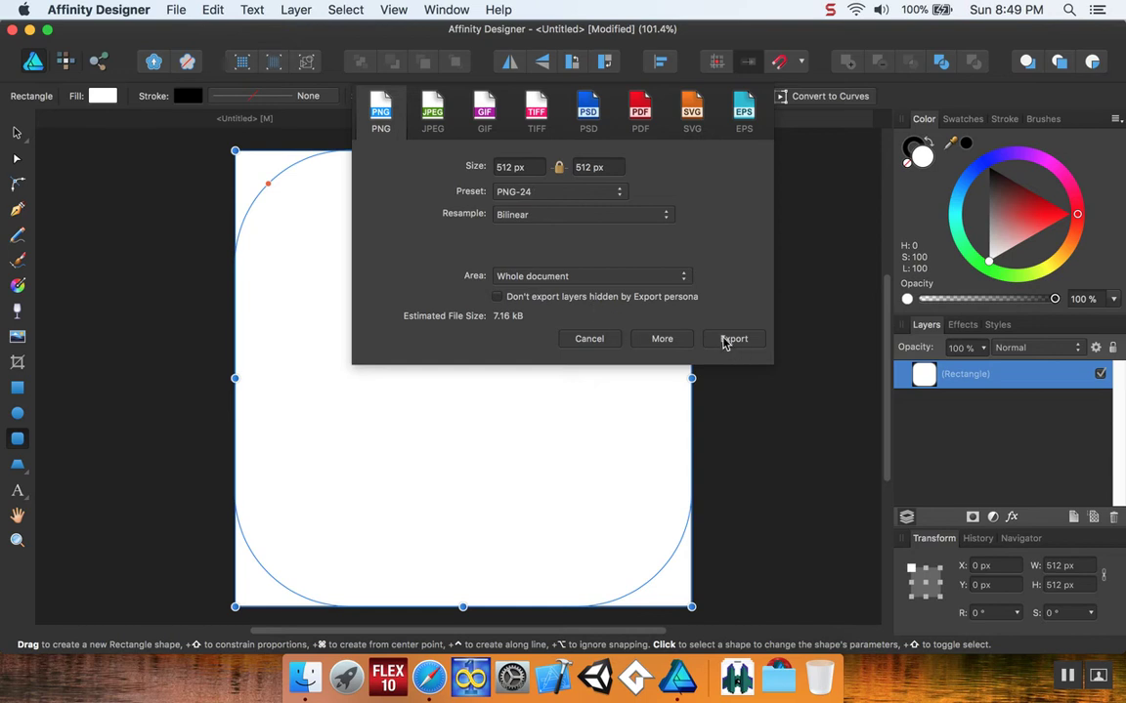
pyautogui.click(726, 341)
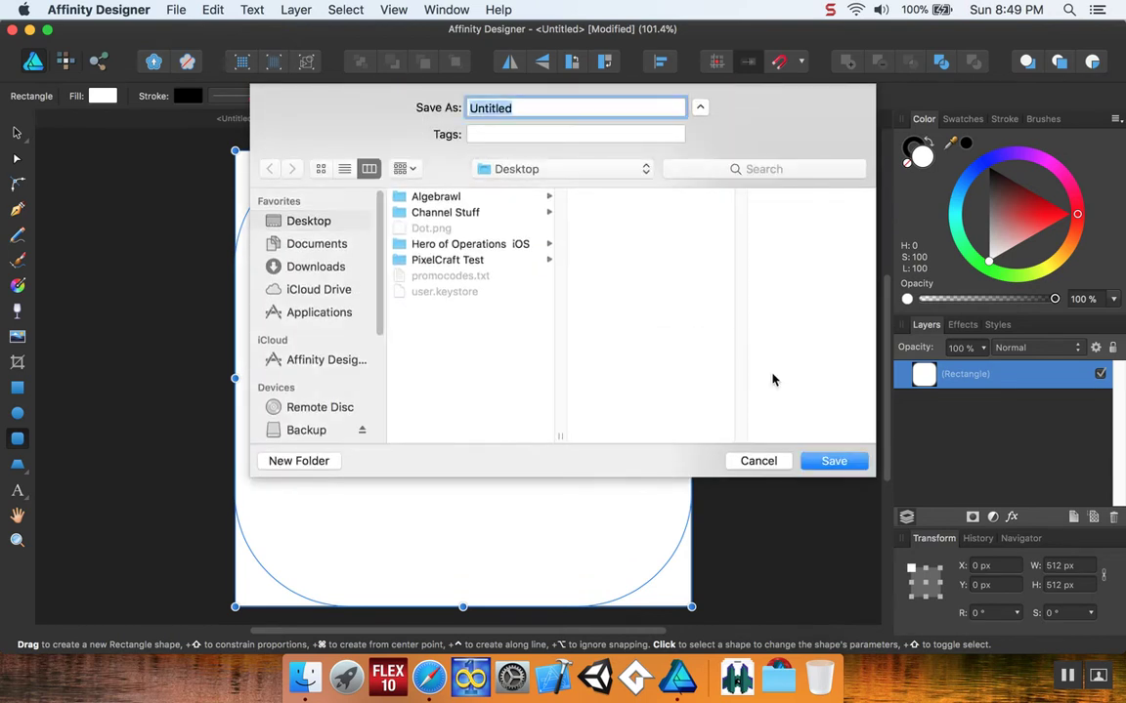
pyautogui.write('Squircle')
pyautogui.click(827, 461)
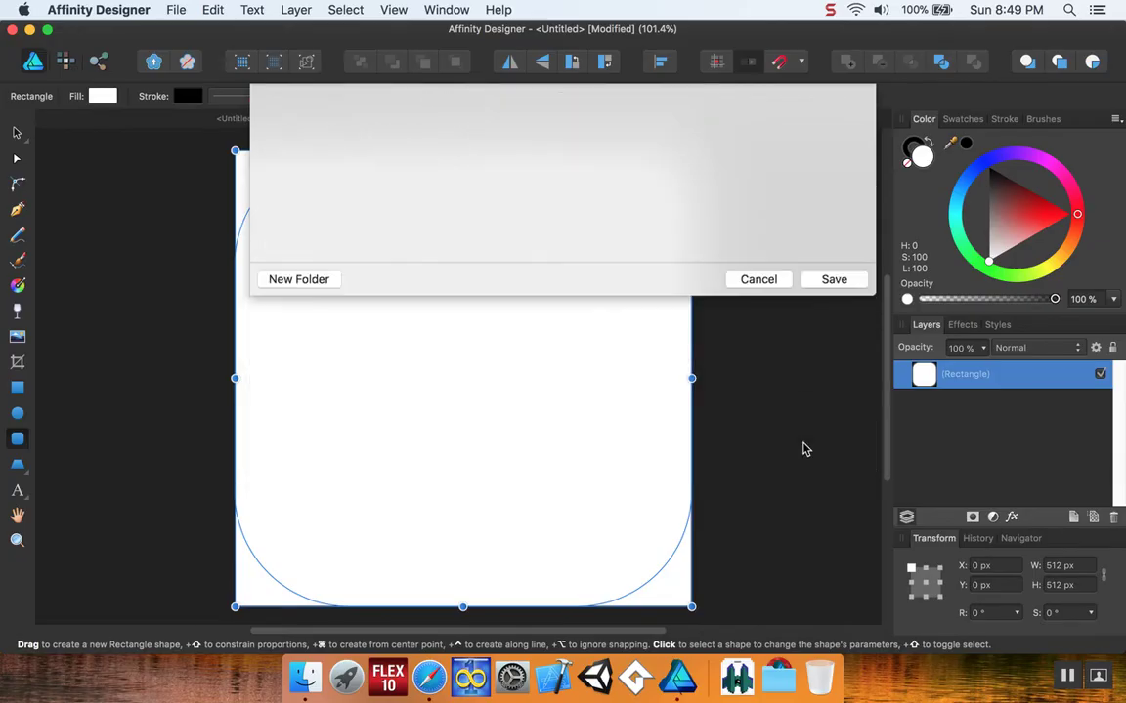
# Create another new 512 × 512 px document.
pyautogui.click(176, 10)
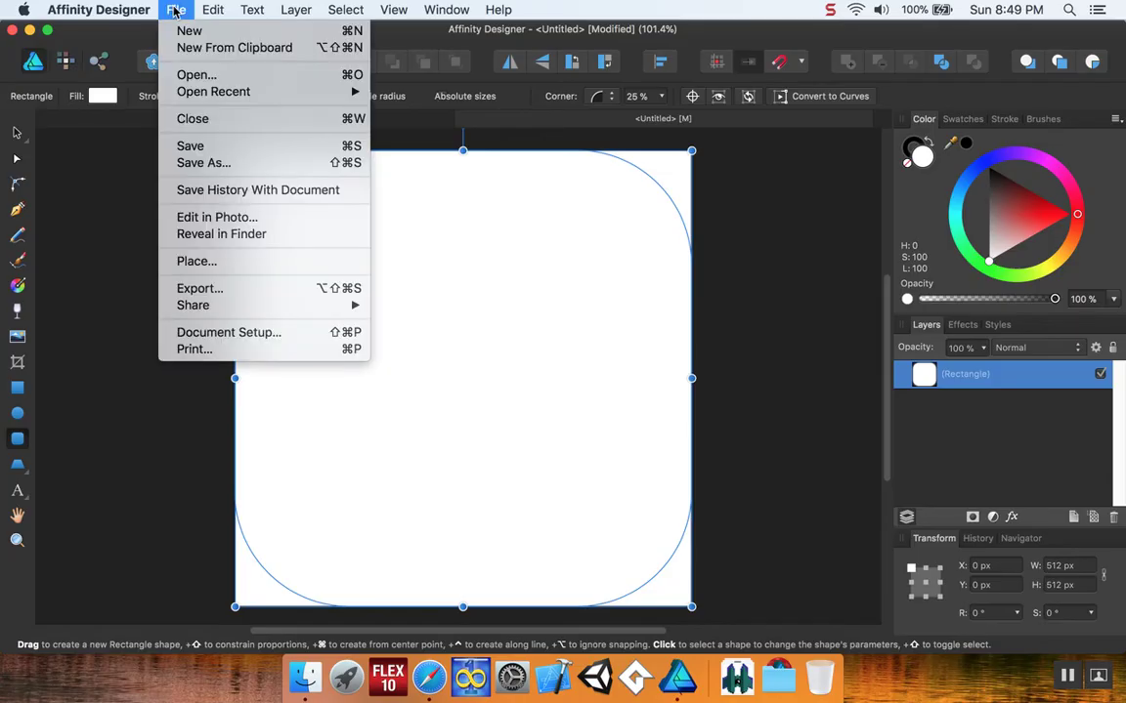
pyautogui.press('Return')
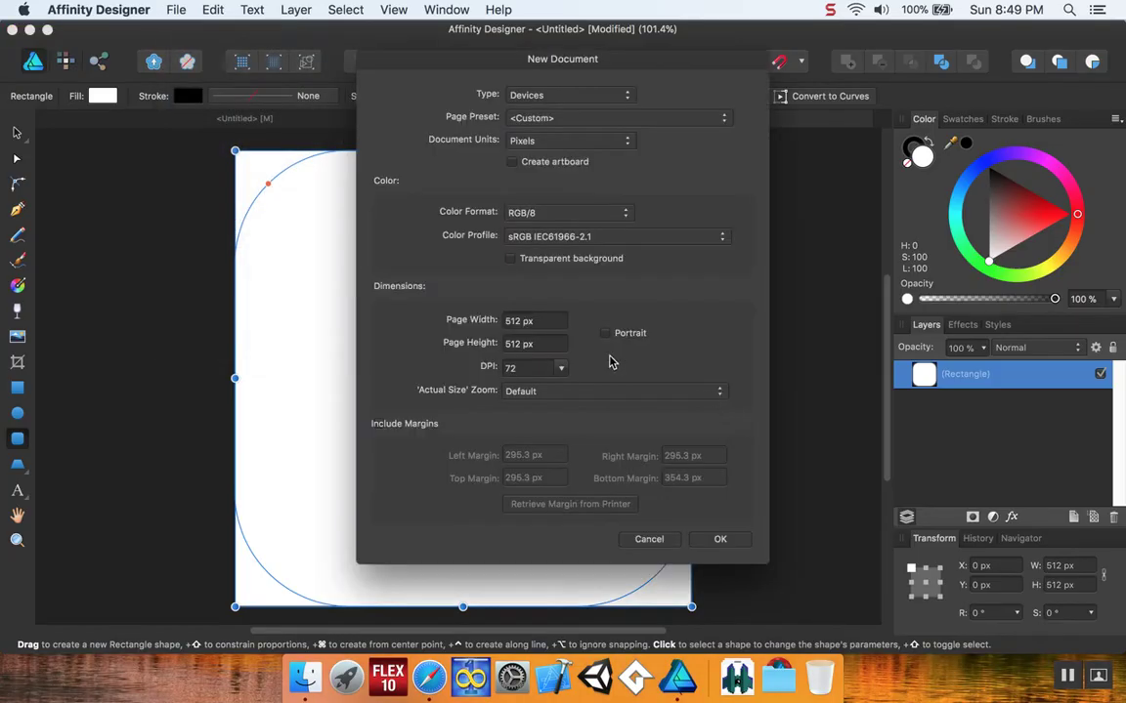
pyautogui.click(696, 540)
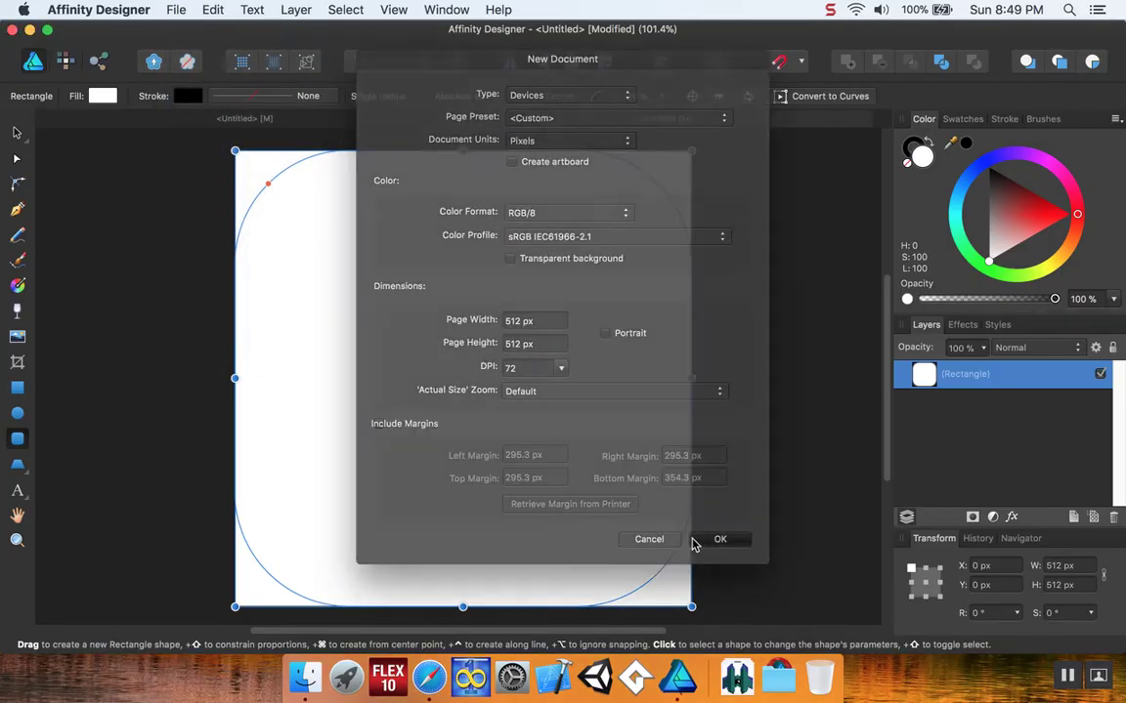
# Draw a rectangle over the page and place it at X 0, Y 0.
pyautogui.click(16, 388)
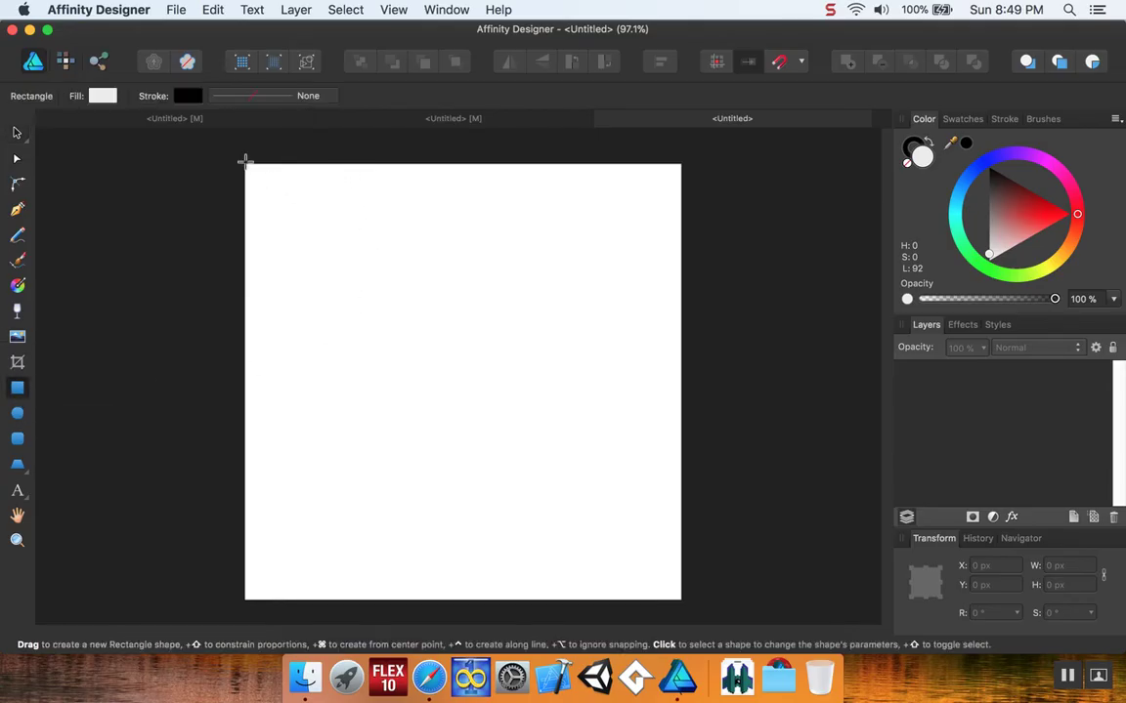
pyautogui.moveTo(245, 164)
pyautogui.mouseDown()
pyautogui.moveTo(543, 513)
pyautogui.moveTo(682, 601)
pyautogui.mouseUp()
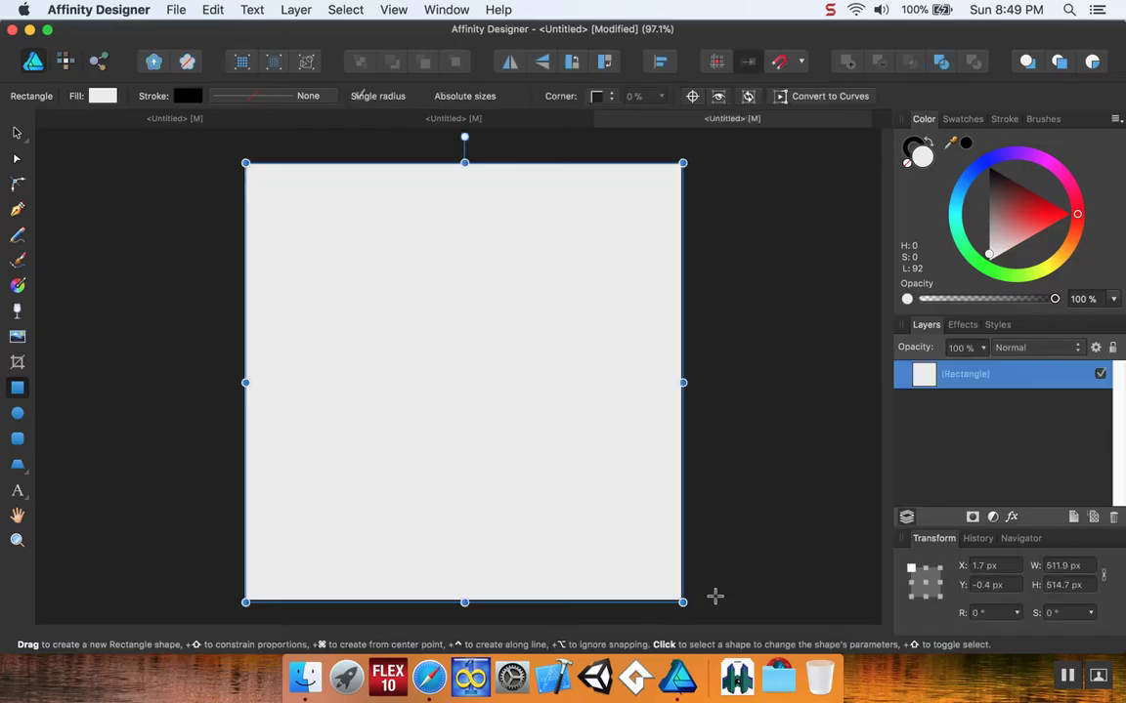
pyautogui.click(986, 566)
pyautogui.doubleClick(983, 565)
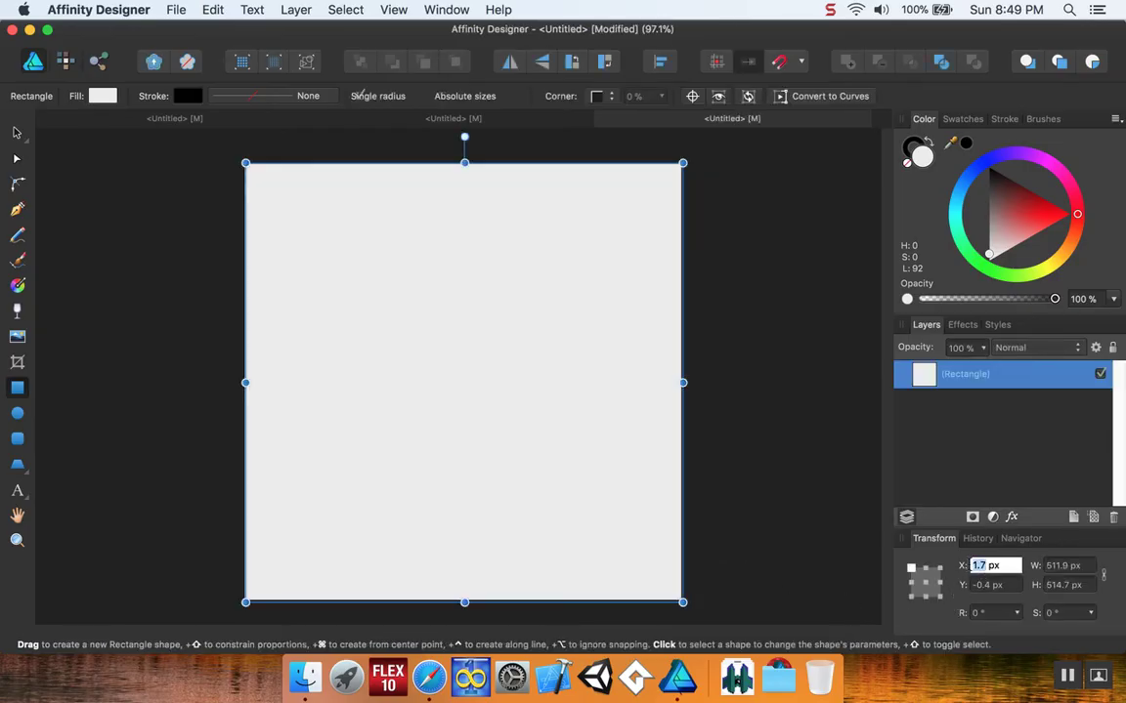
pyautogui.write('0')
pyautogui.press('Tab')
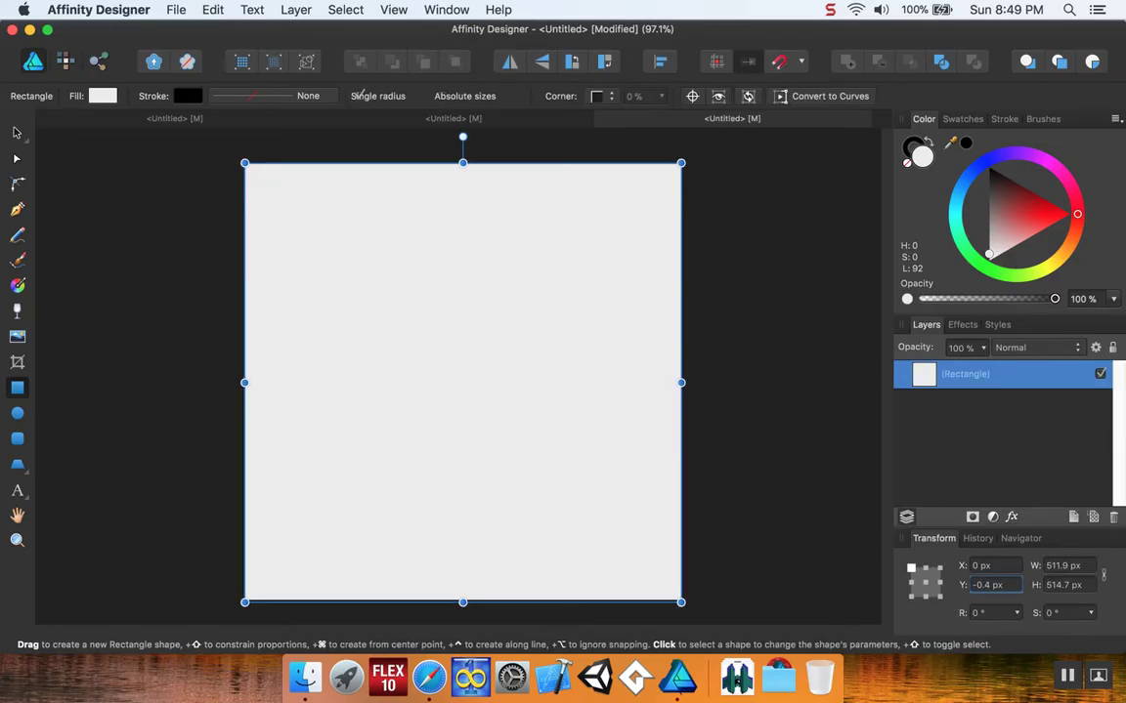
pyautogui.click(986, 585)
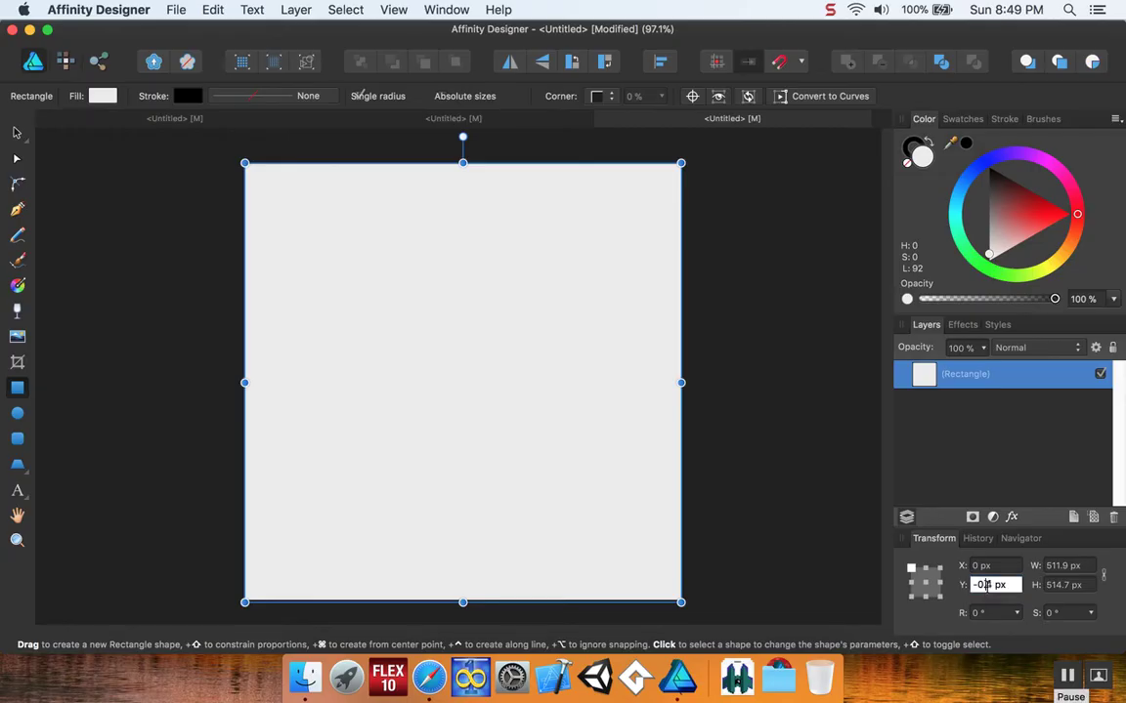
pyautogui.doubleClick(989, 584)
pyautogui.write('0')
pyautogui.click(1070, 565)
# Resize the grey rectangle to 512 × 512 px.
pyautogui.moveTo(1069, 565); pyautogui.dragTo(1044, 565)
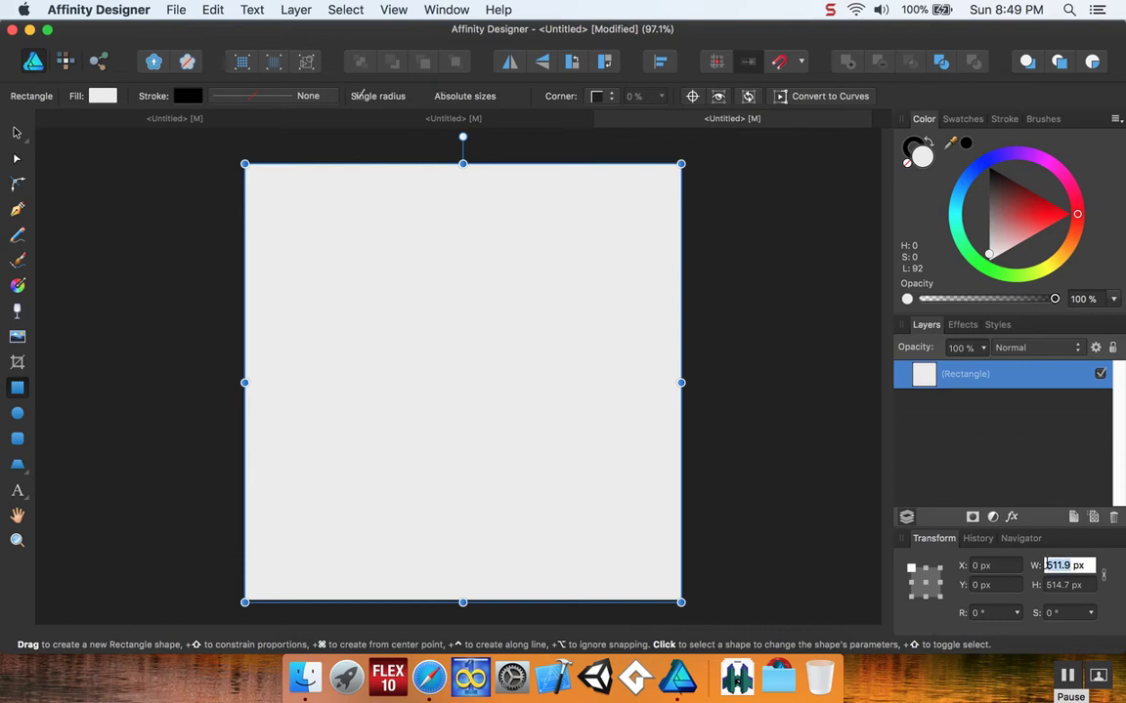
pyautogui.write('512')
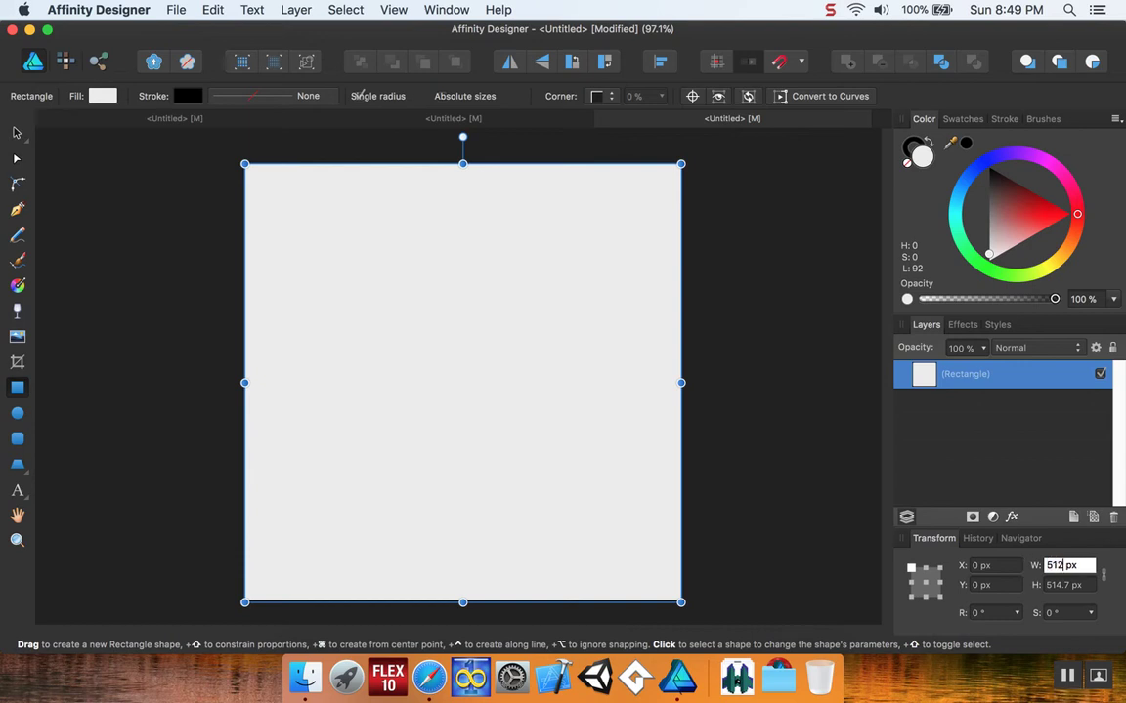
pyautogui.press('Return')
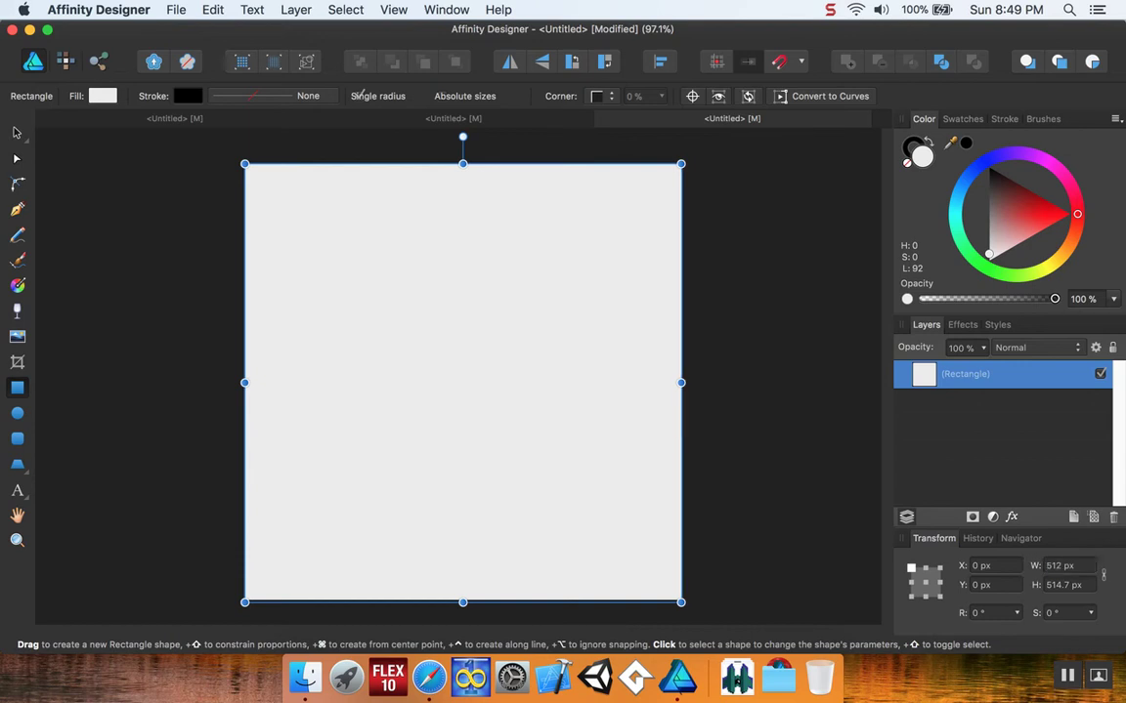
pyautogui.click(1066, 585)
pyautogui.write('512')
pyautogui.press('Return')
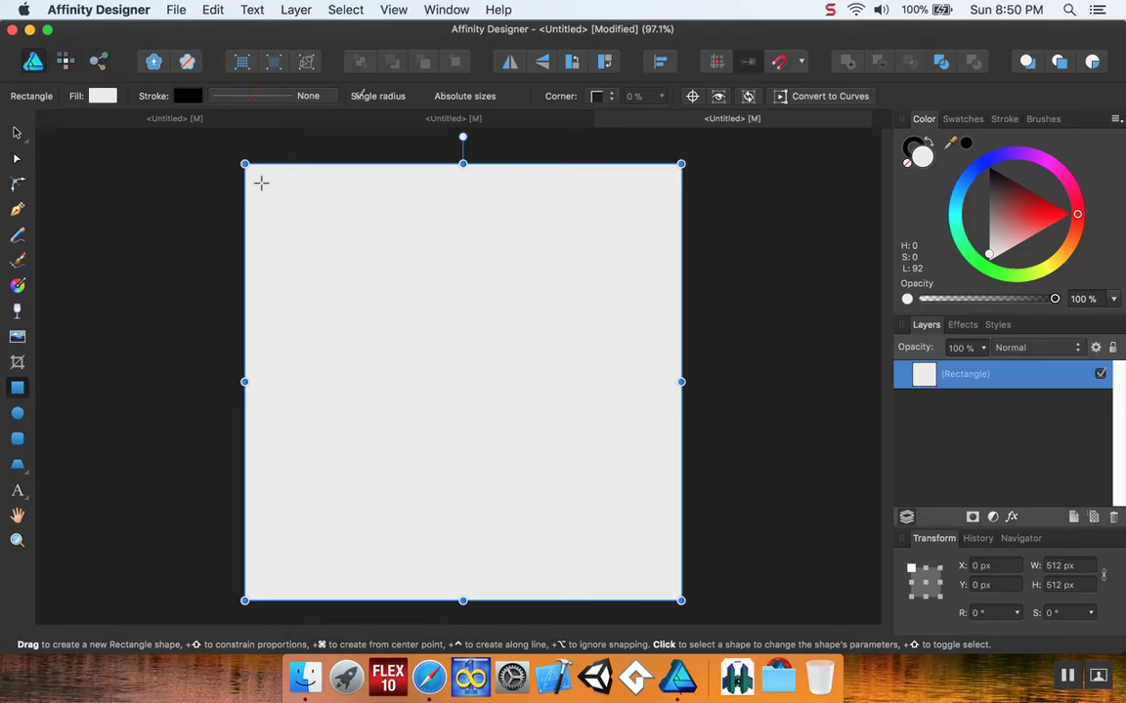
# Draw a second rectangle, fill it black, and position it at X 20, Y 20.
pyautogui.moveTo(261, 182); pyautogui.dragTo(663, 583)
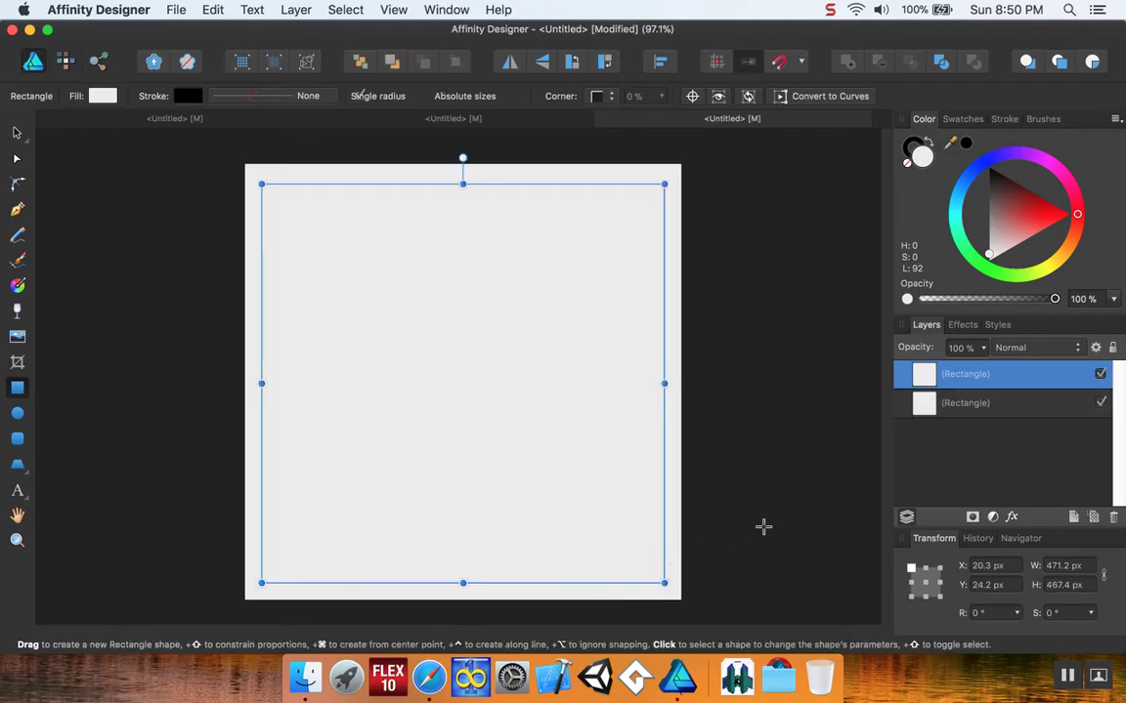
pyautogui.moveTo(984, 199); pyautogui.dragTo(988, 170)
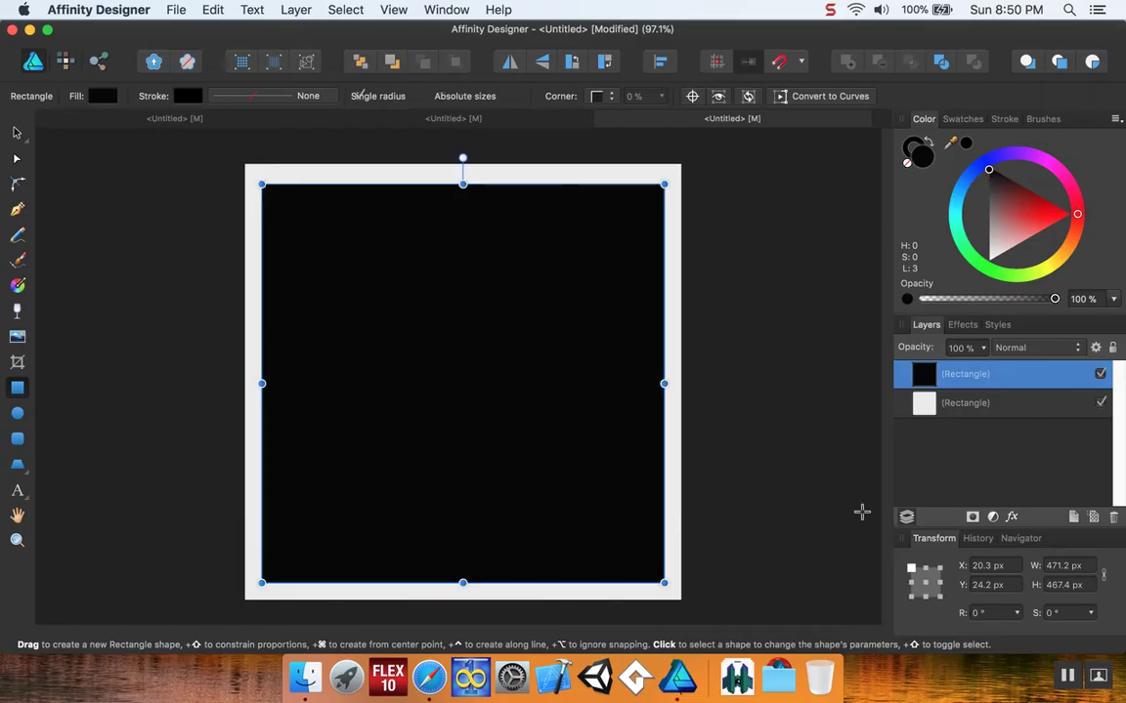
pyautogui.click(987, 566)
pyautogui.press('super+a')
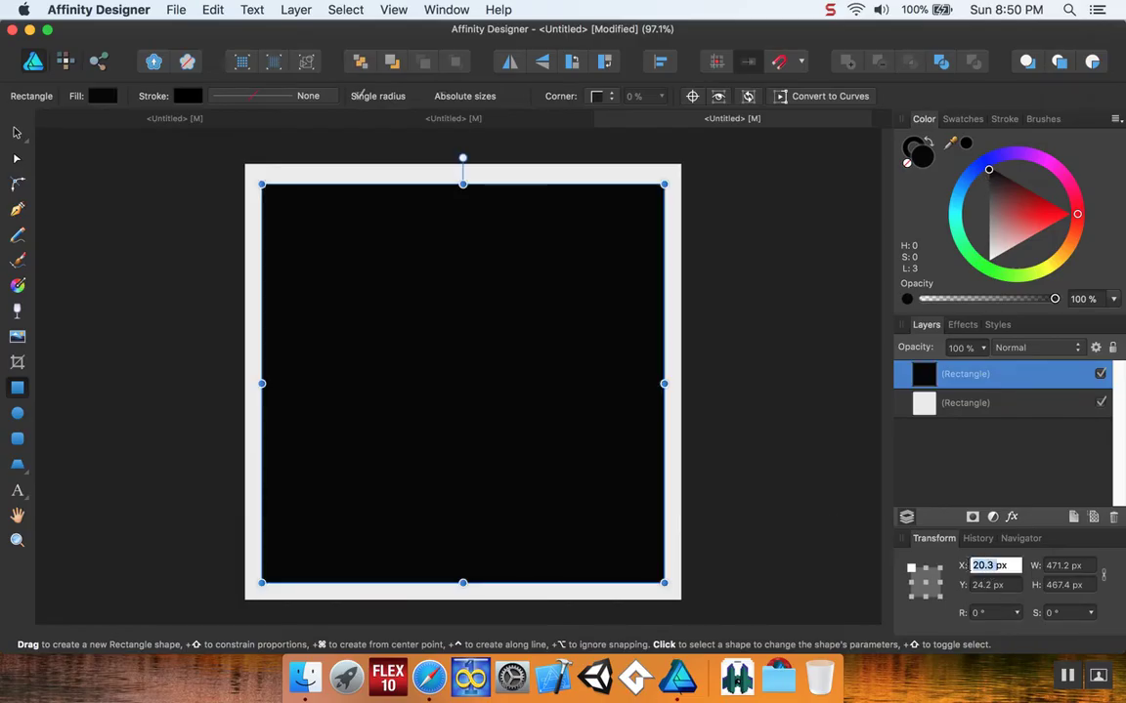
pyautogui.write('20')
pyautogui.press('Return')
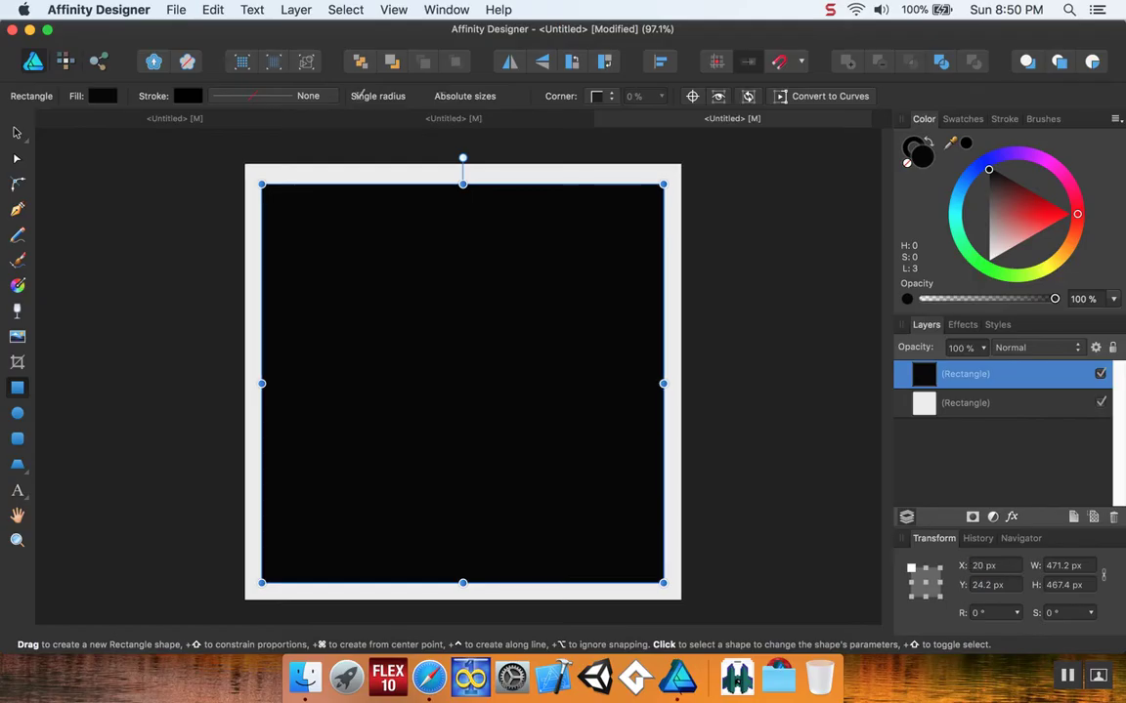
pyautogui.click(989, 585)
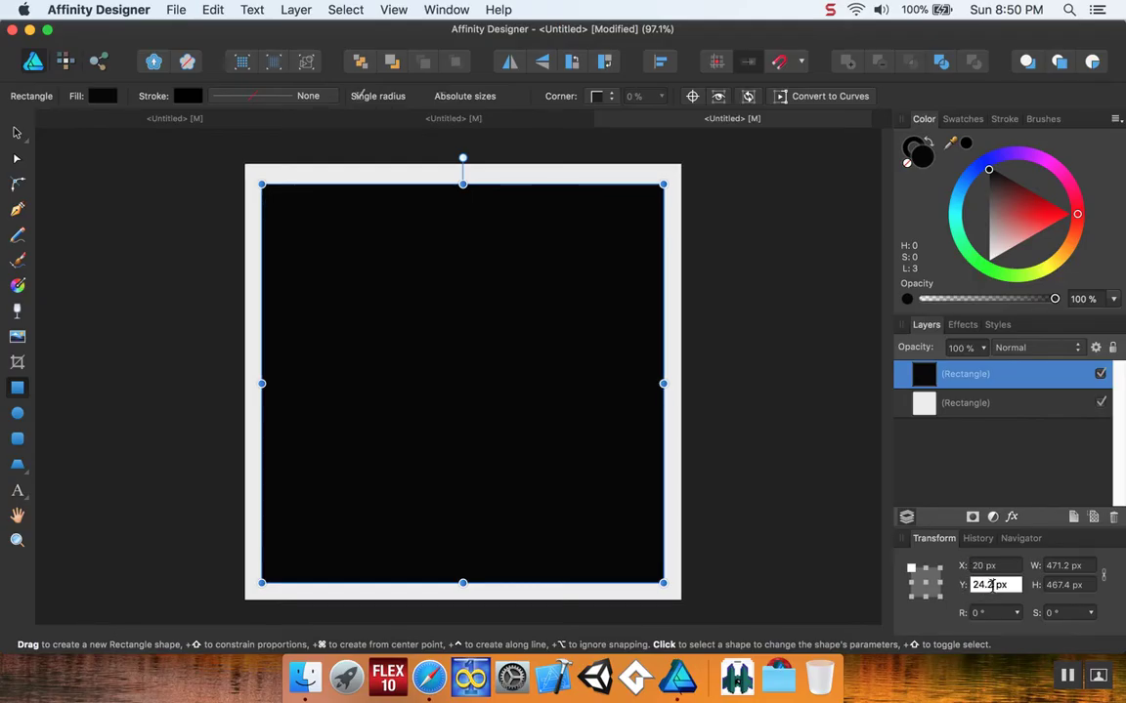
pyautogui.moveTo(992, 585); pyautogui.dragTo(972, 585)
pyautogui.write('20')
pyautogui.press('Return')
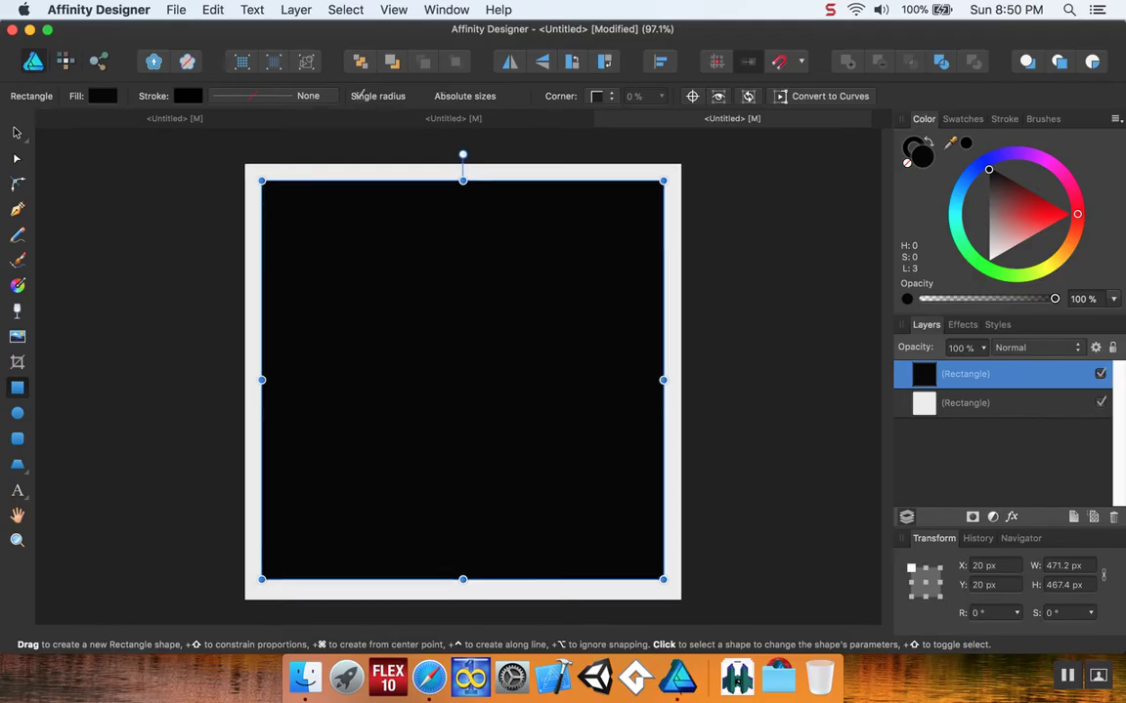
# Resize the black rectangle to 472 × 472 px.
pyautogui.click(1065, 566)
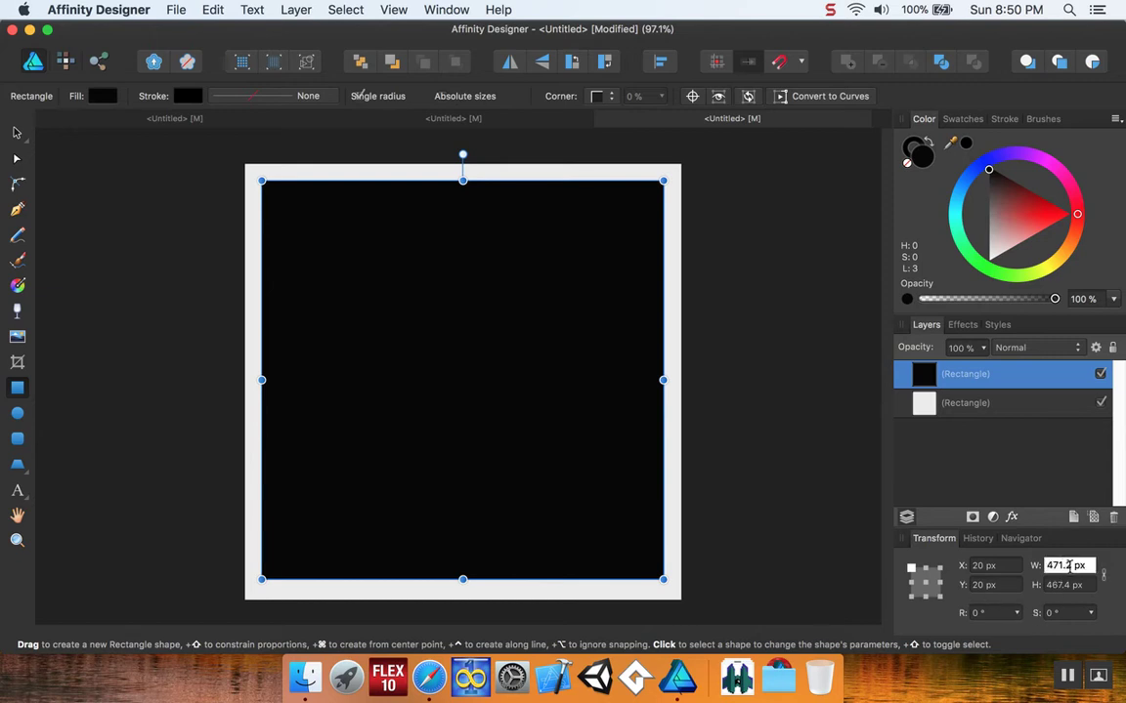
pyautogui.doubleClick(1065, 565)
pyautogui.write('47')
pyautogui.write('2')
pyautogui.press('Return')
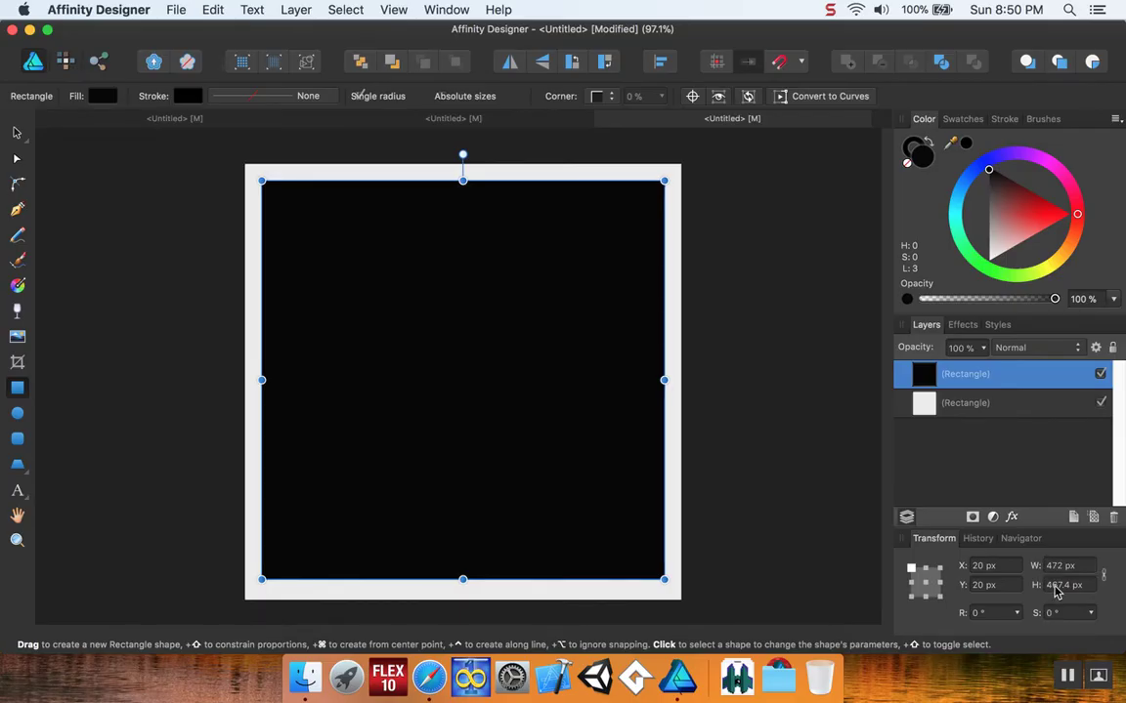
pyautogui.doubleClick(1065, 584)
pyautogui.moveTo(1070, 584); pyautogui.dragTo(1010, 584)
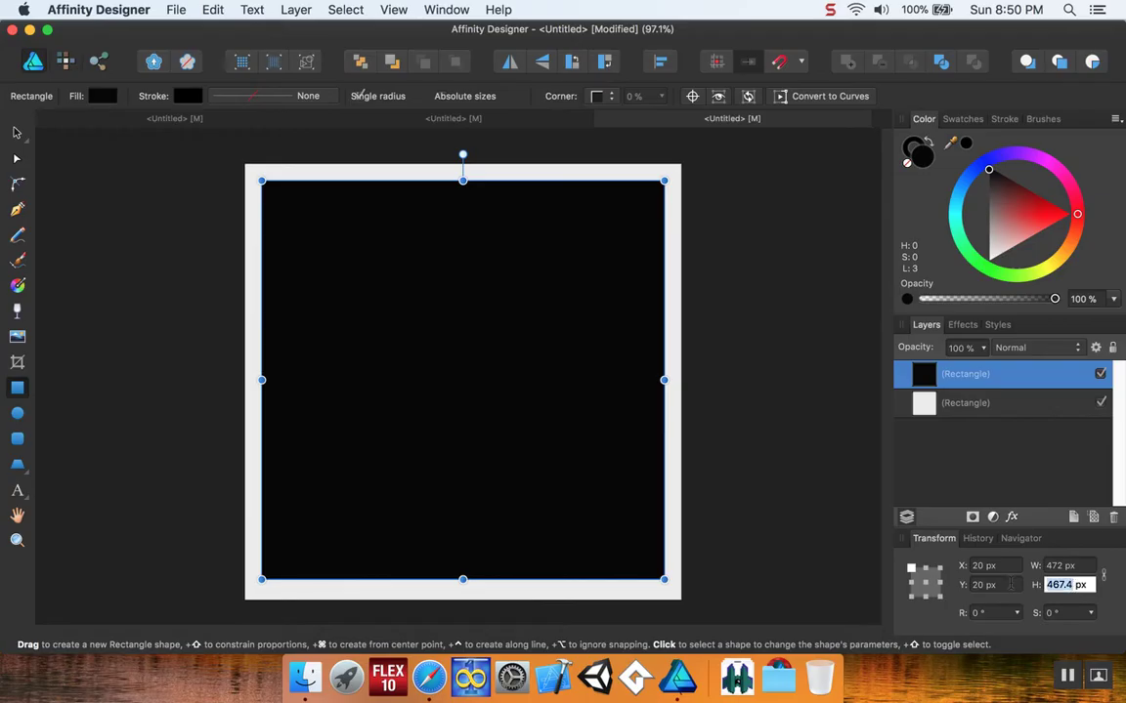
pyautogui.write('4')
pyautogui.press('Return')
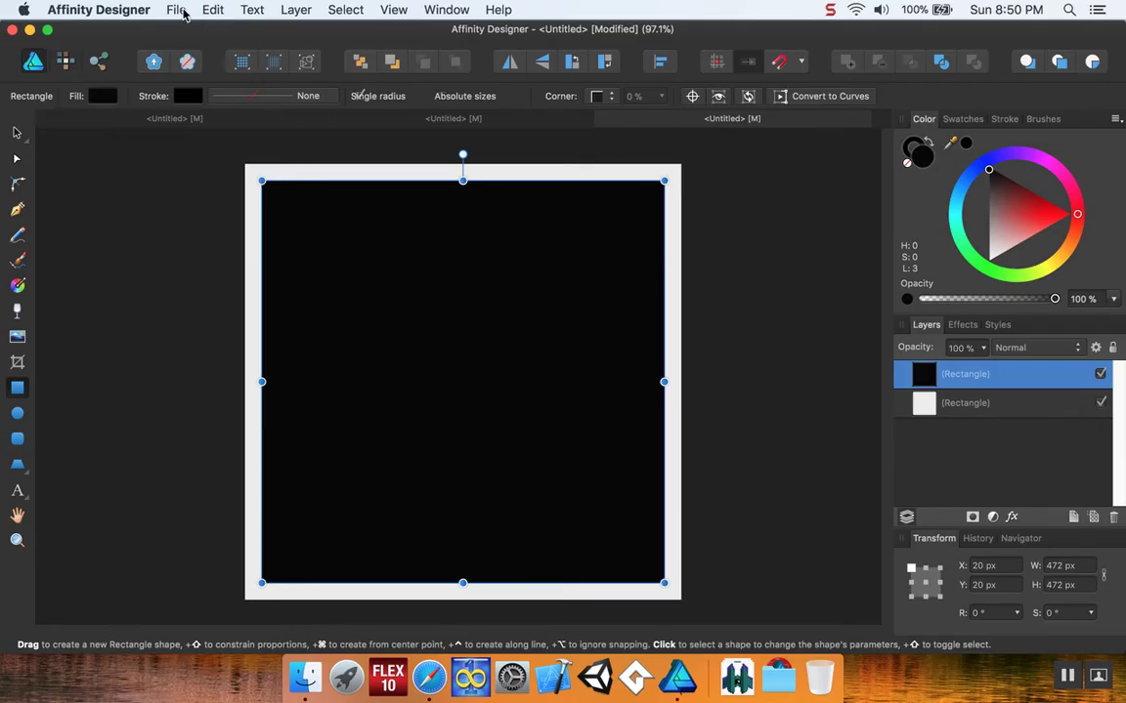
# Export the tile as a 512 px PNG named Background to the Desktop.
pyautogui.click(177, 10)
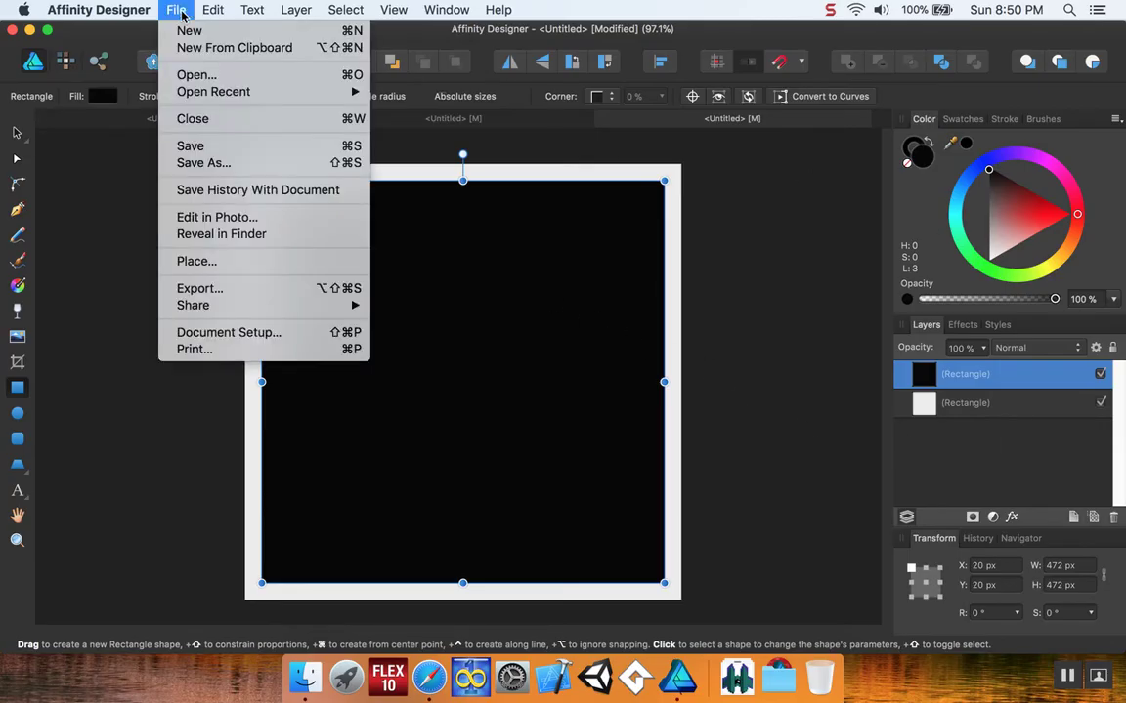
pyautogui.click(223, 288)
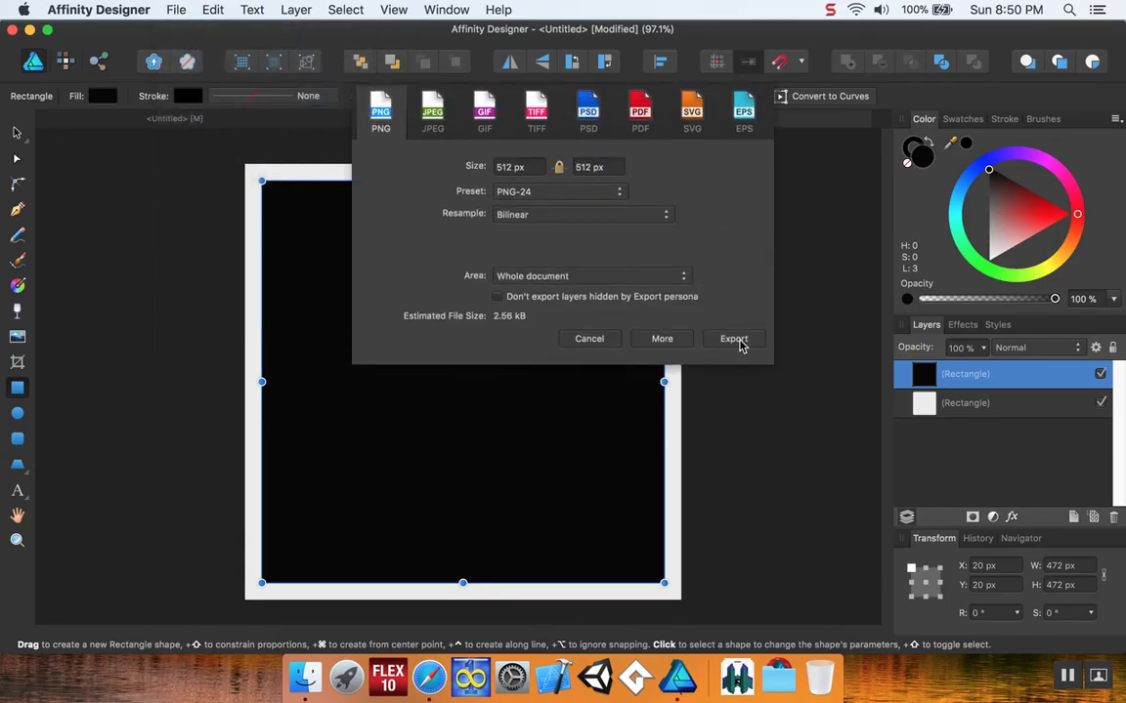
pyautogui.click(736, 340)
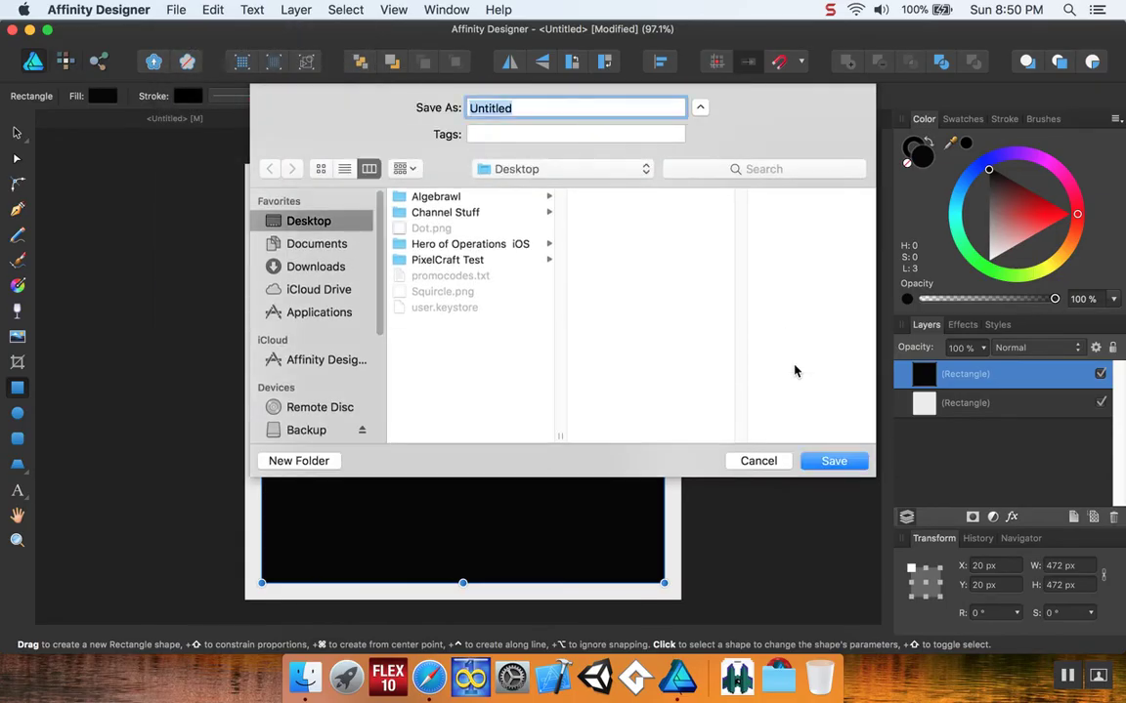
pyautogui.write('Background')
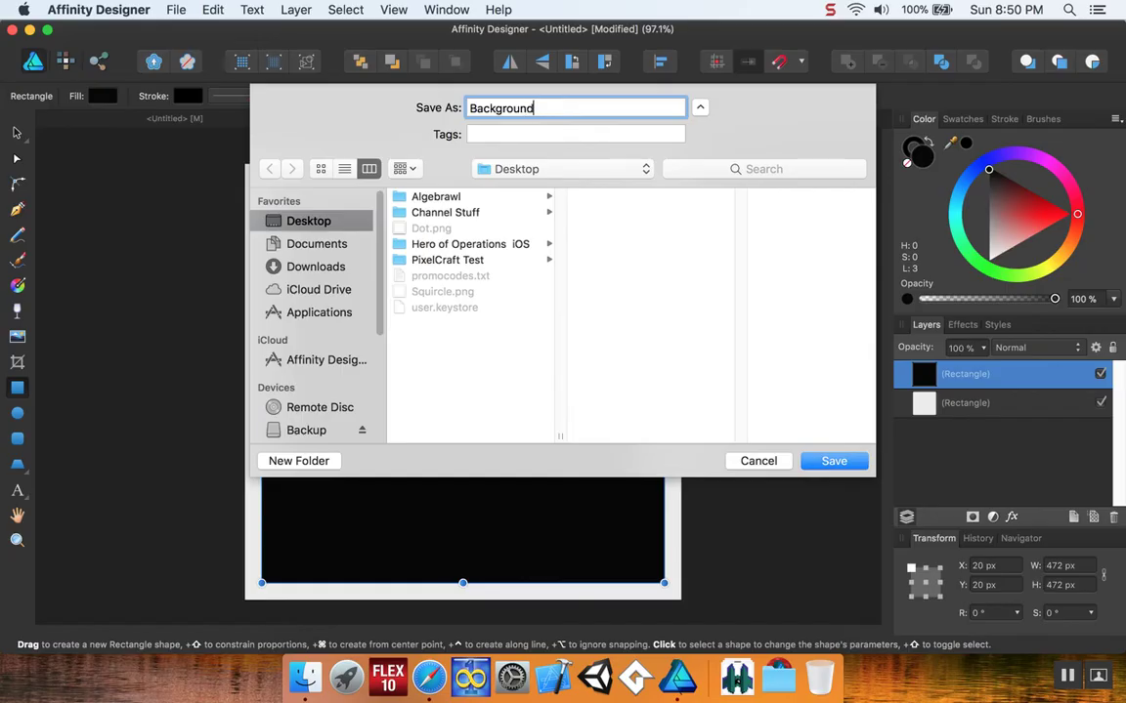
pyautogui.press('Return')
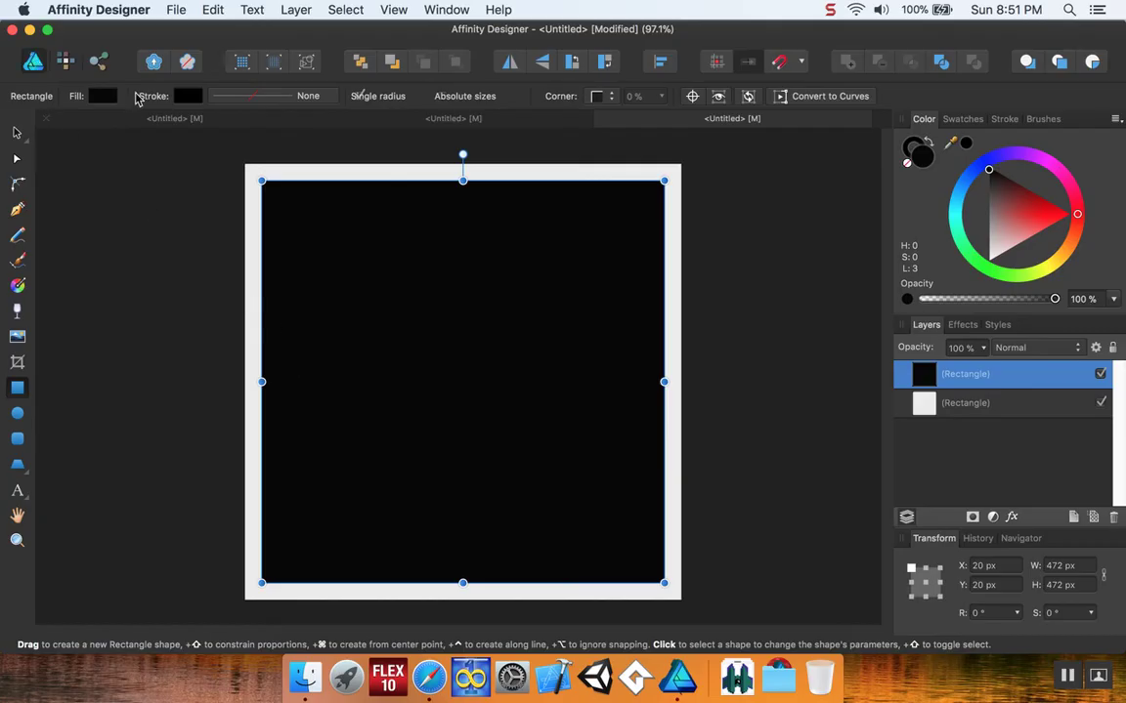
pyautogui.click(63, 11)
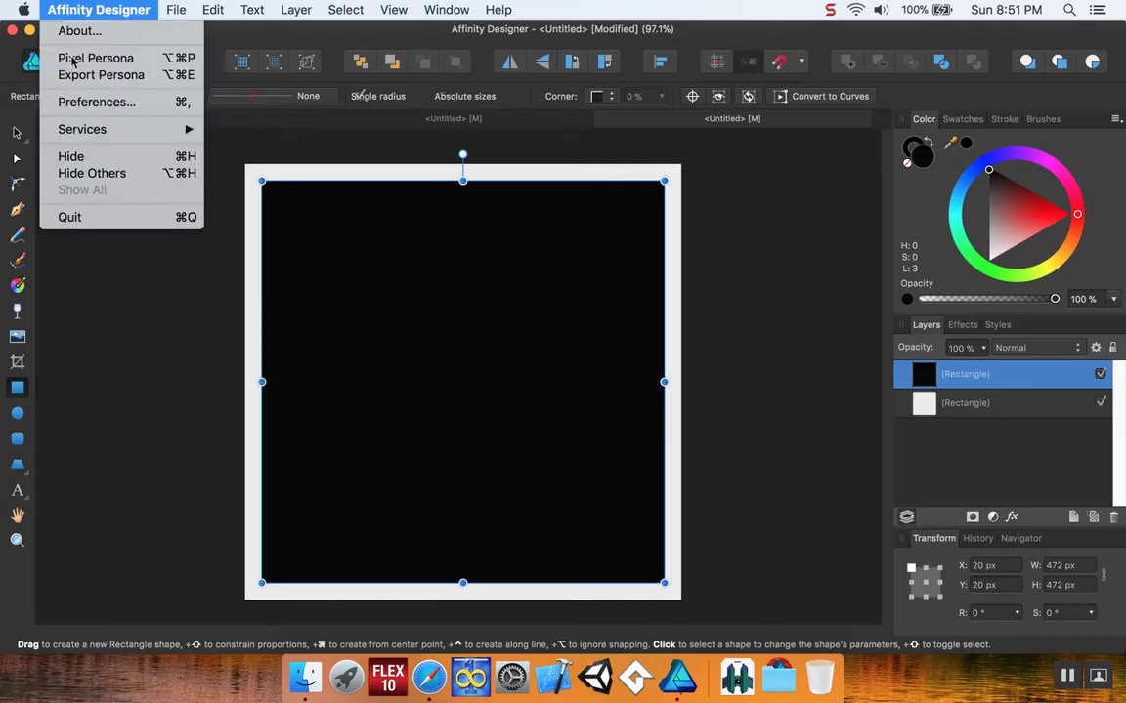
# Quit Affinity Designer, choosing Don't Save for the circle, squircle and background documents.
pyautogui.click(80, 223)
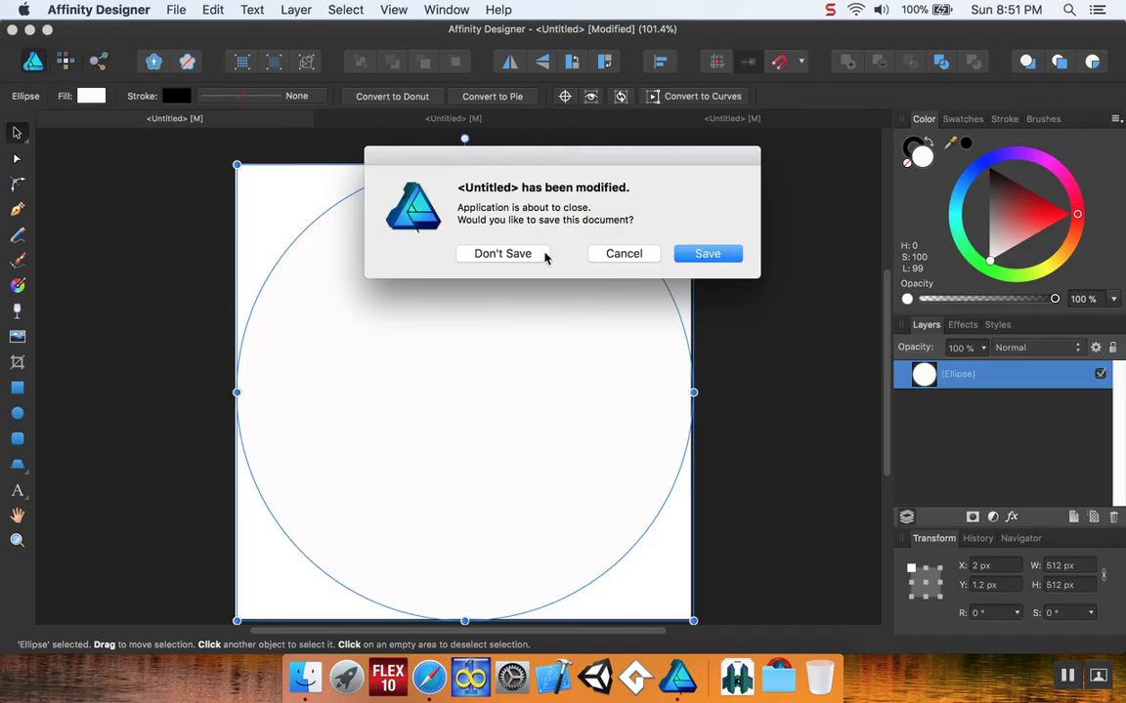
pyautogui.click(513, 254)
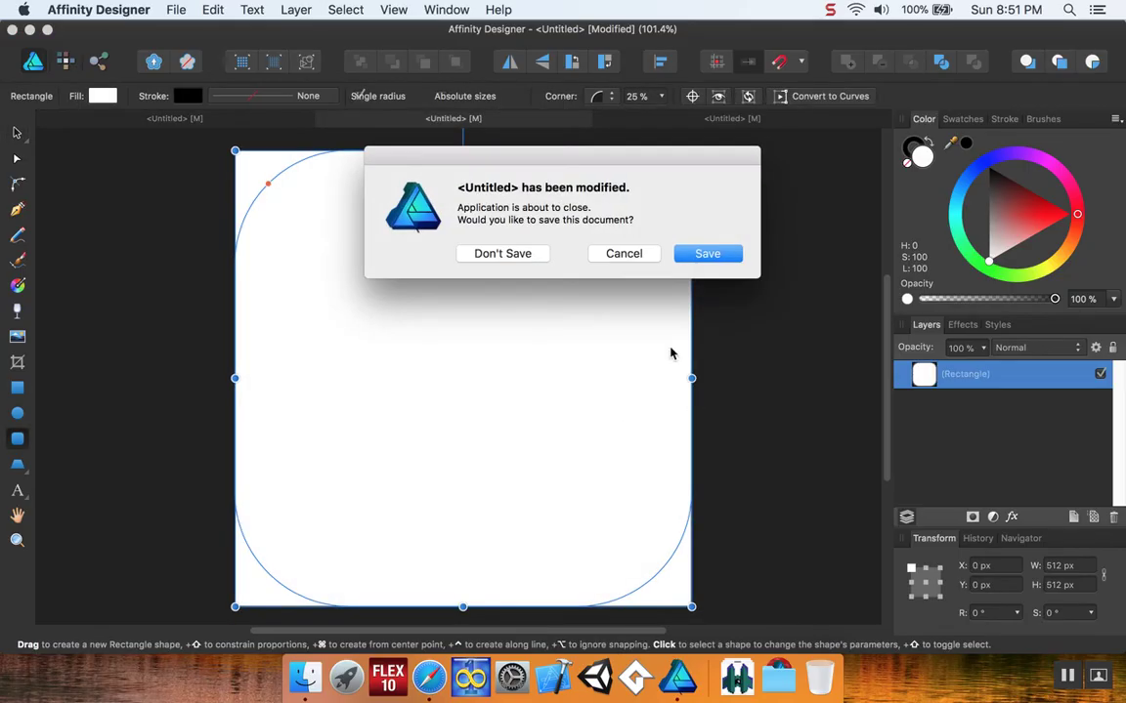
pyautogui.click(535, 254)
pyautogui.click(535, 254)
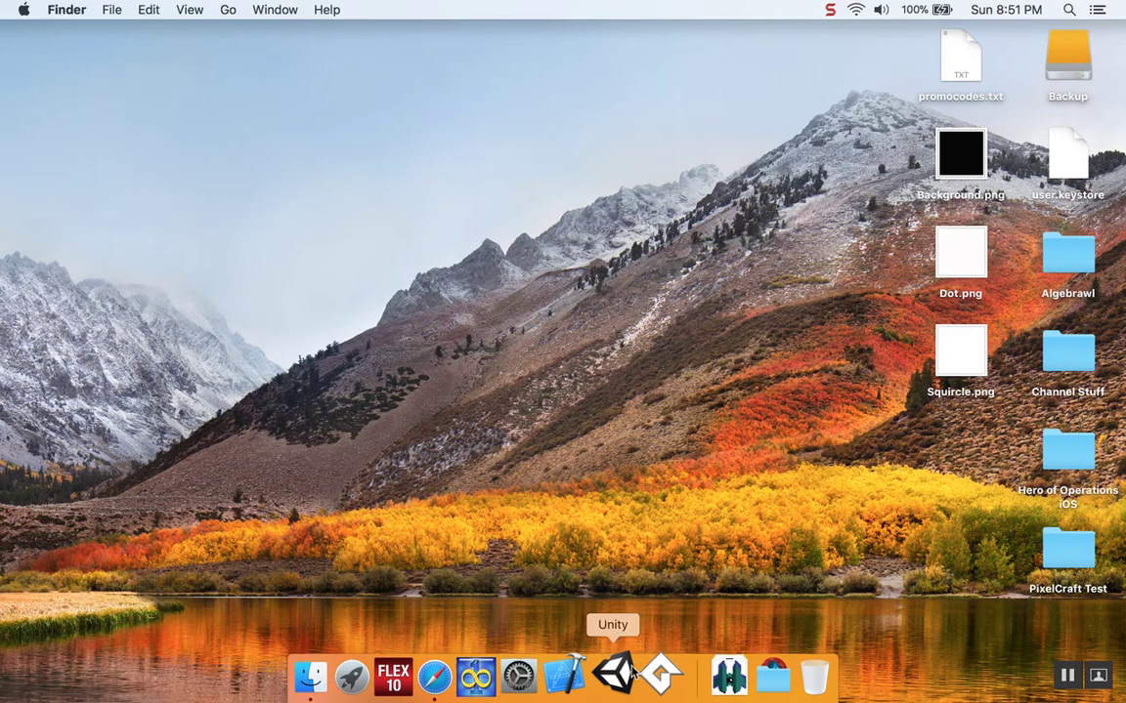
# Open a new Safari window and search Google for 'palette'.
pyautogui.click(447, 674)
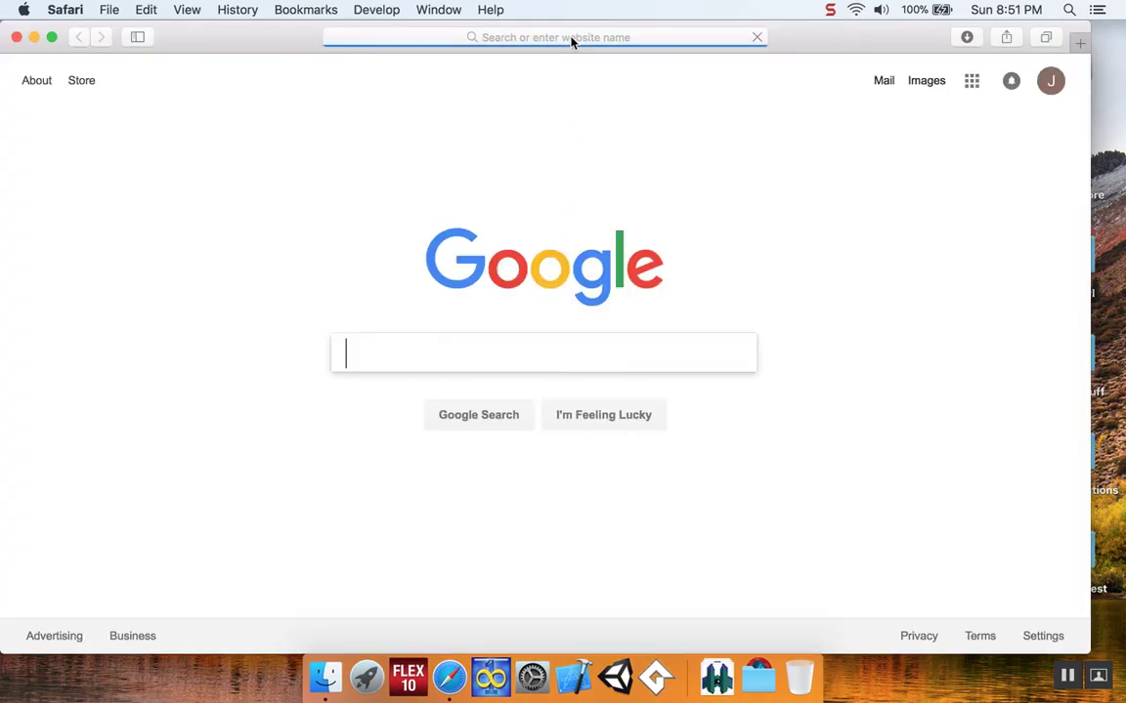
pyautogui.click(570, 37)
pyautogui.write('pallette')
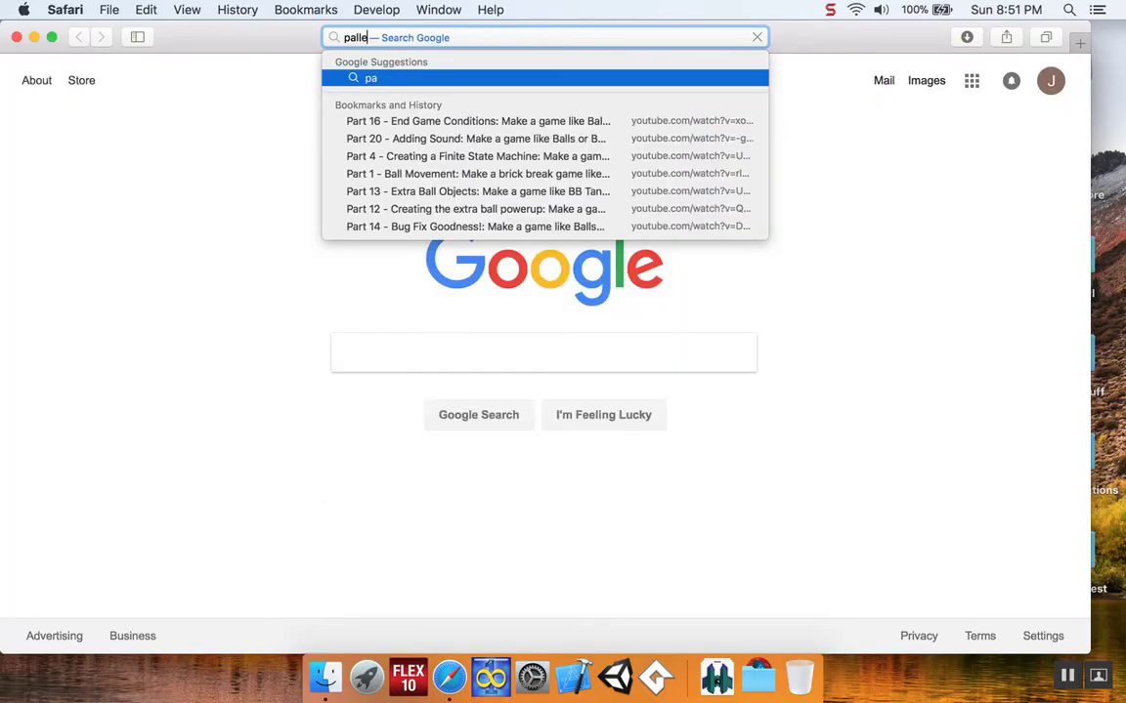
pyautogui.press('BackSpace')
pyautogui.press('BackSpace')
pyautogui.press('BackSpace')
pyautogui.press('BackSpace')
pyautogui.press('BackSpace')
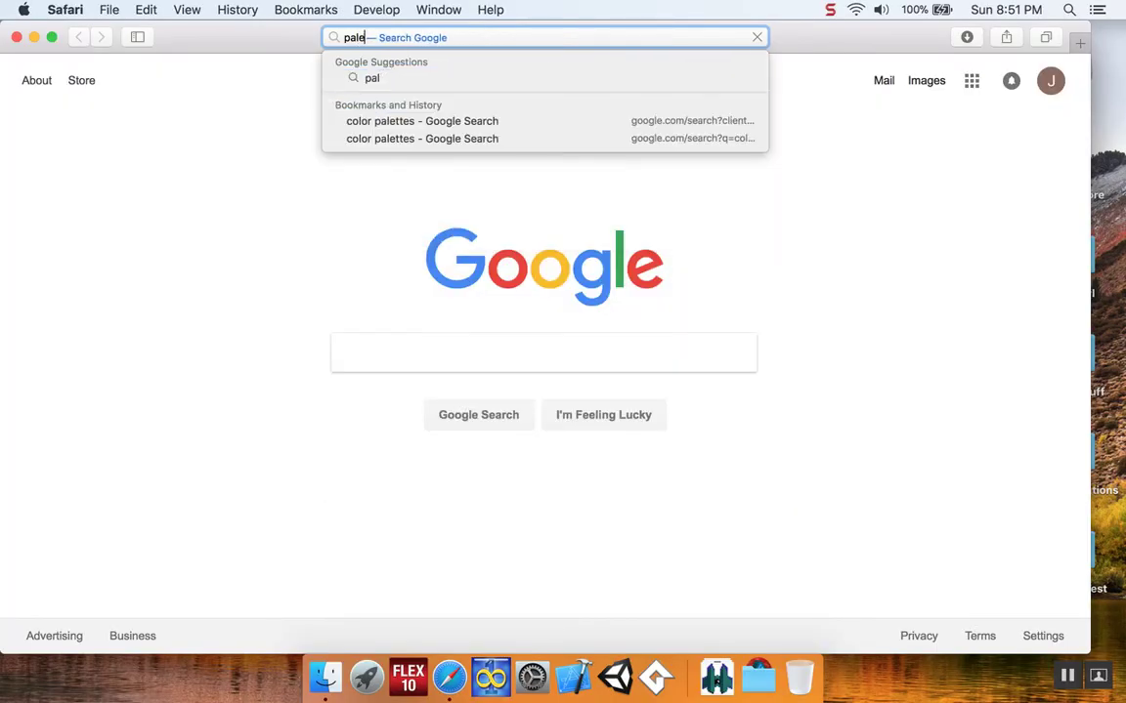
pyautogui.write('ette')
pyautogui.press('Return')
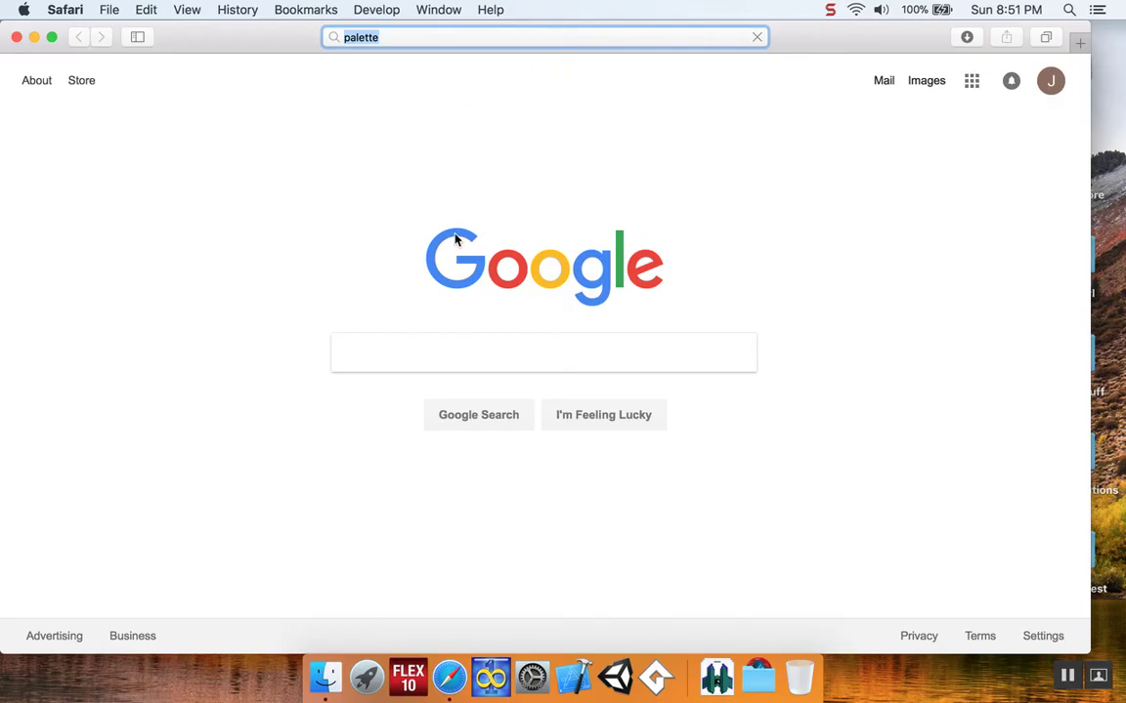
# Switch to image results and change the search to 'cool palette'.
pyautogui.click(207, 140)
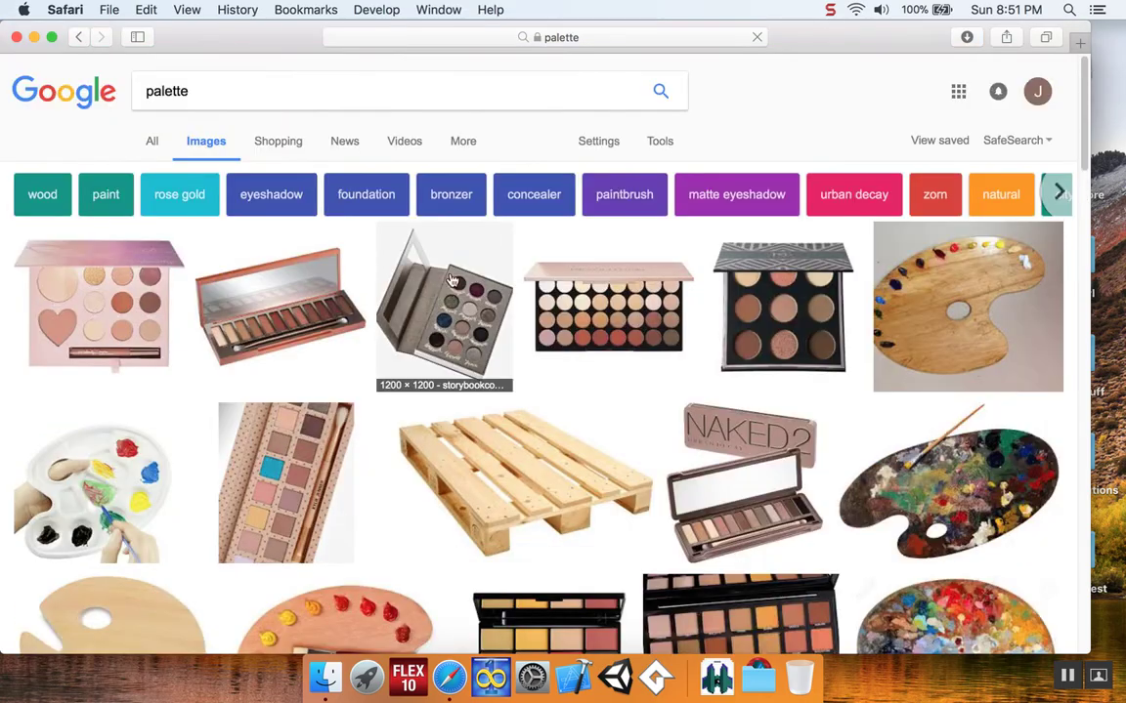
pyautogui.doubleClick(165, 74)
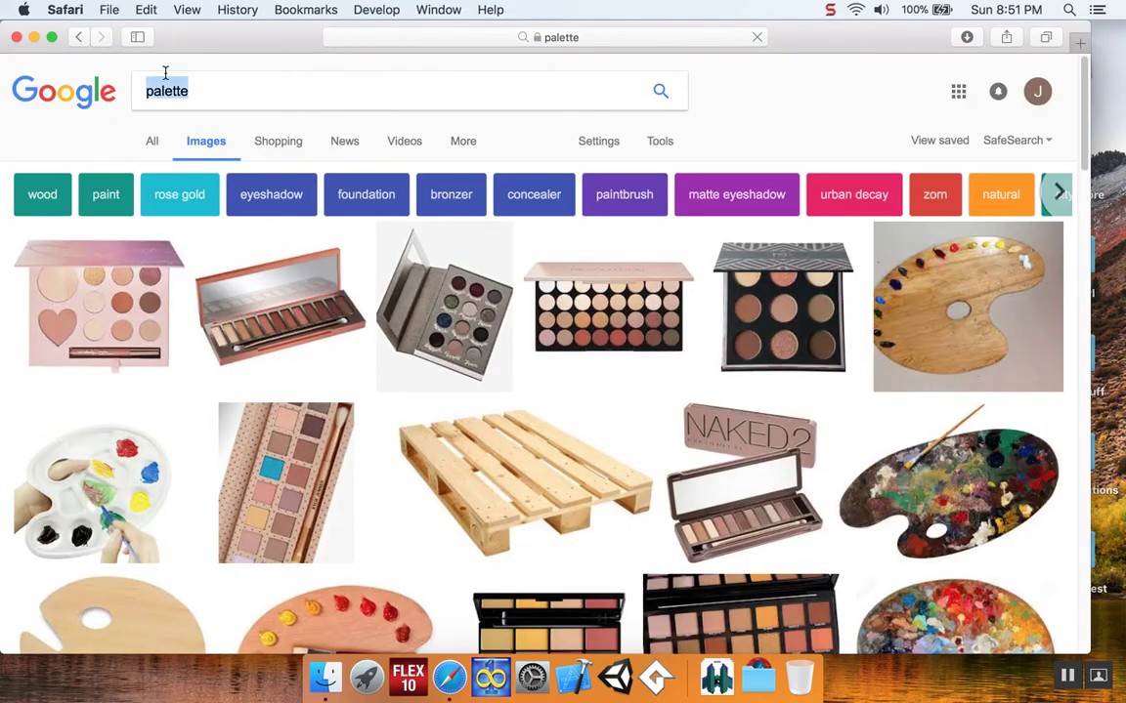
pyautogui.write('cool palette')
pyautogui.press('Return')
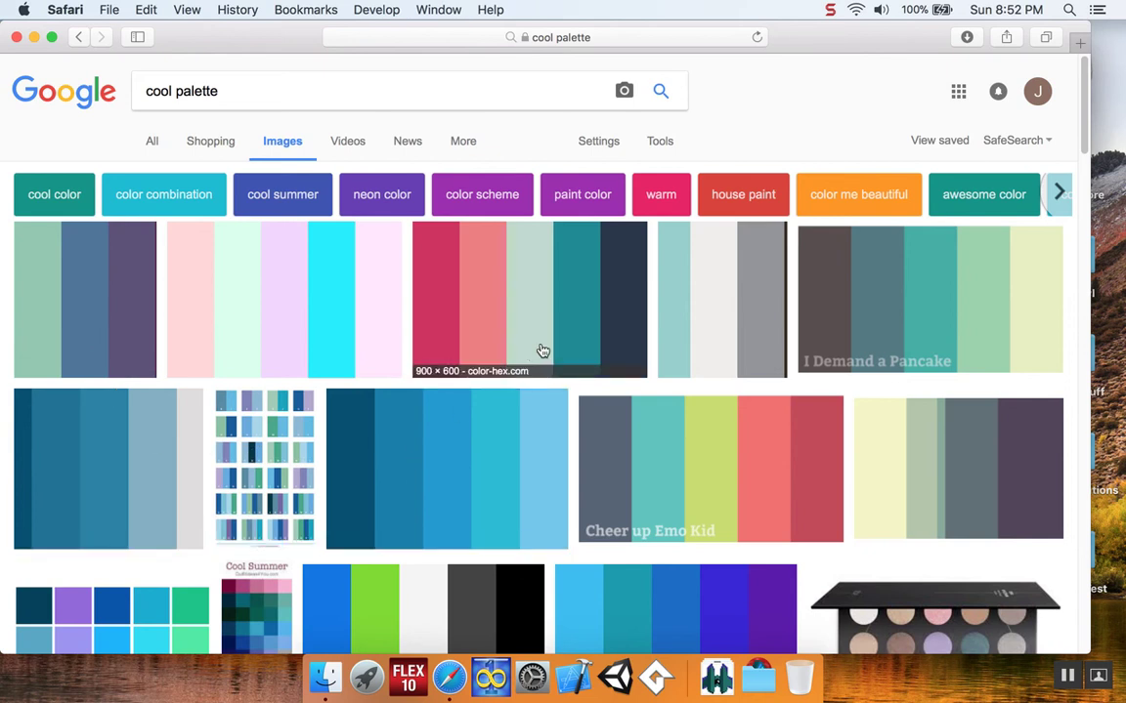
# Save the red-and-teal Hot cool palette image to the Desktop as 'game palette'.
pyautogui.click(563, 320)
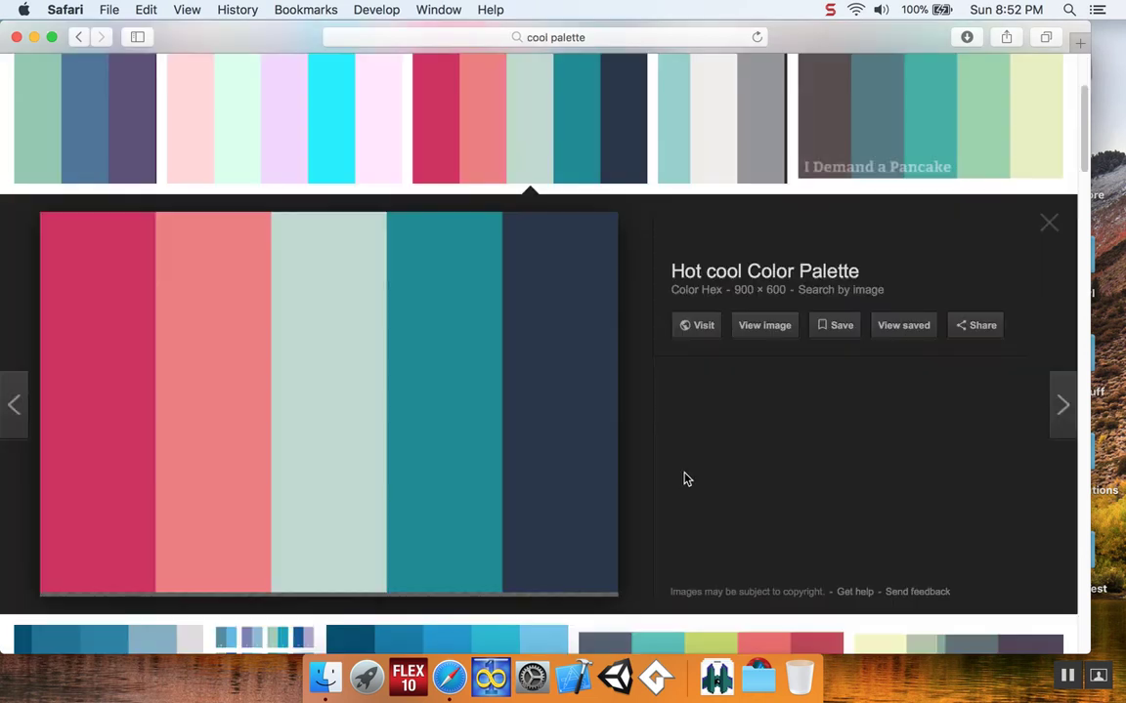
pyautogui.rightClick(465, 350)
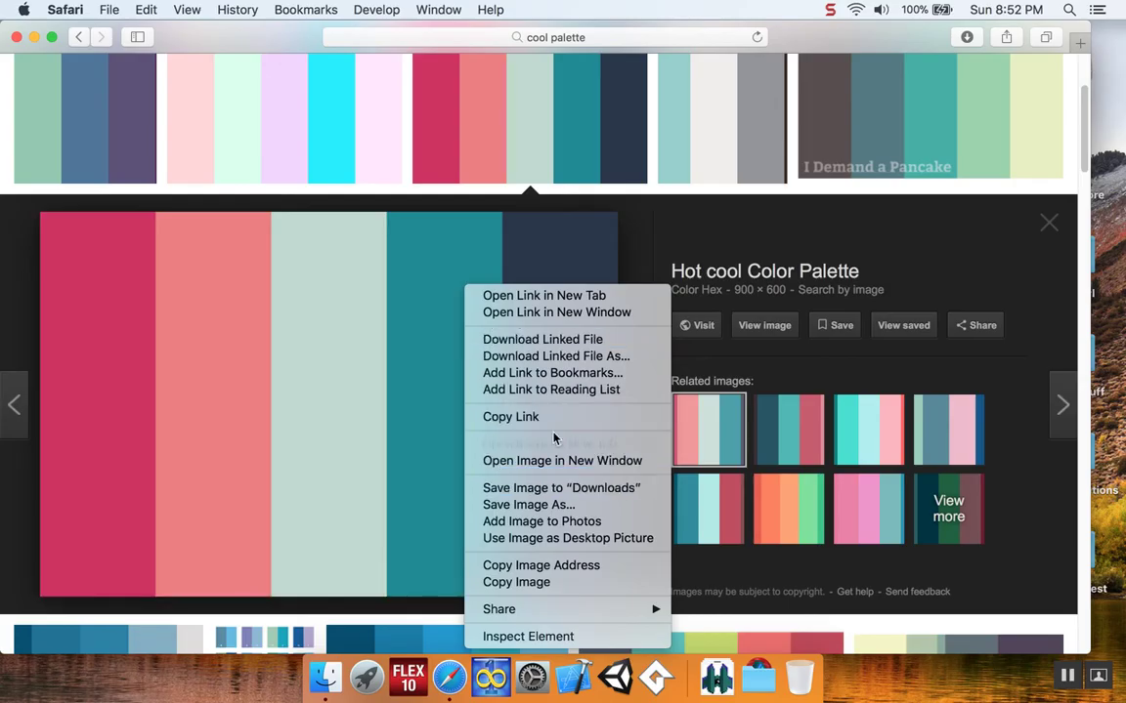
pyautogui.click(550, 504)
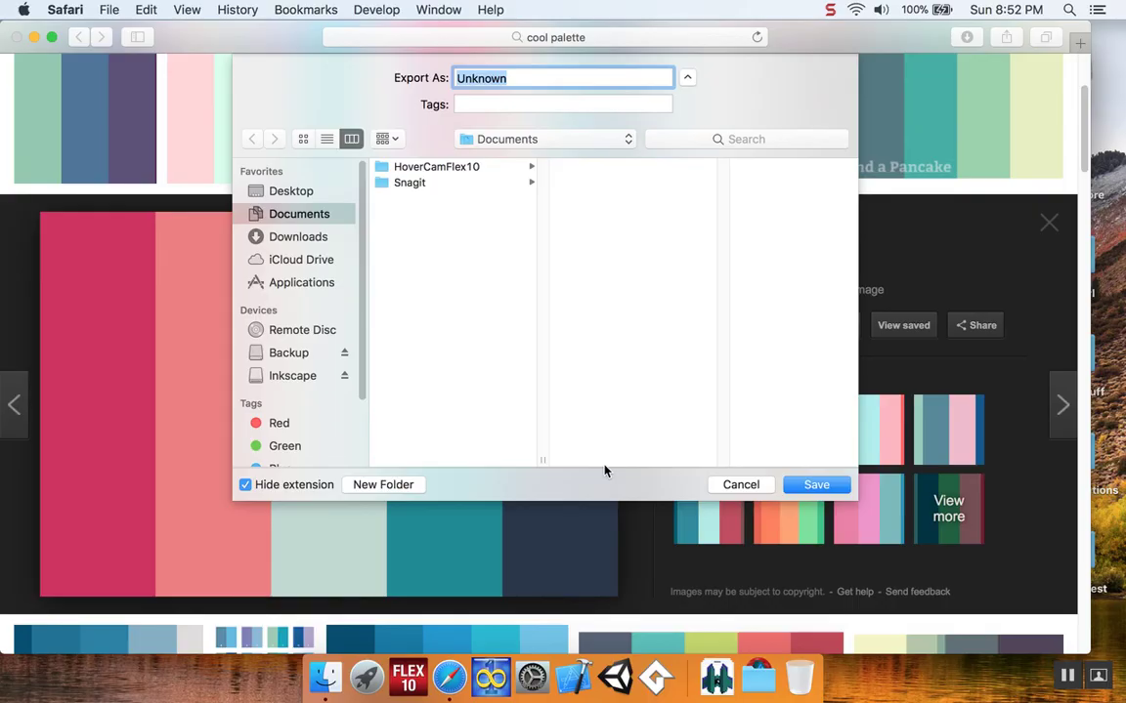
pyautogui.write('game pale')
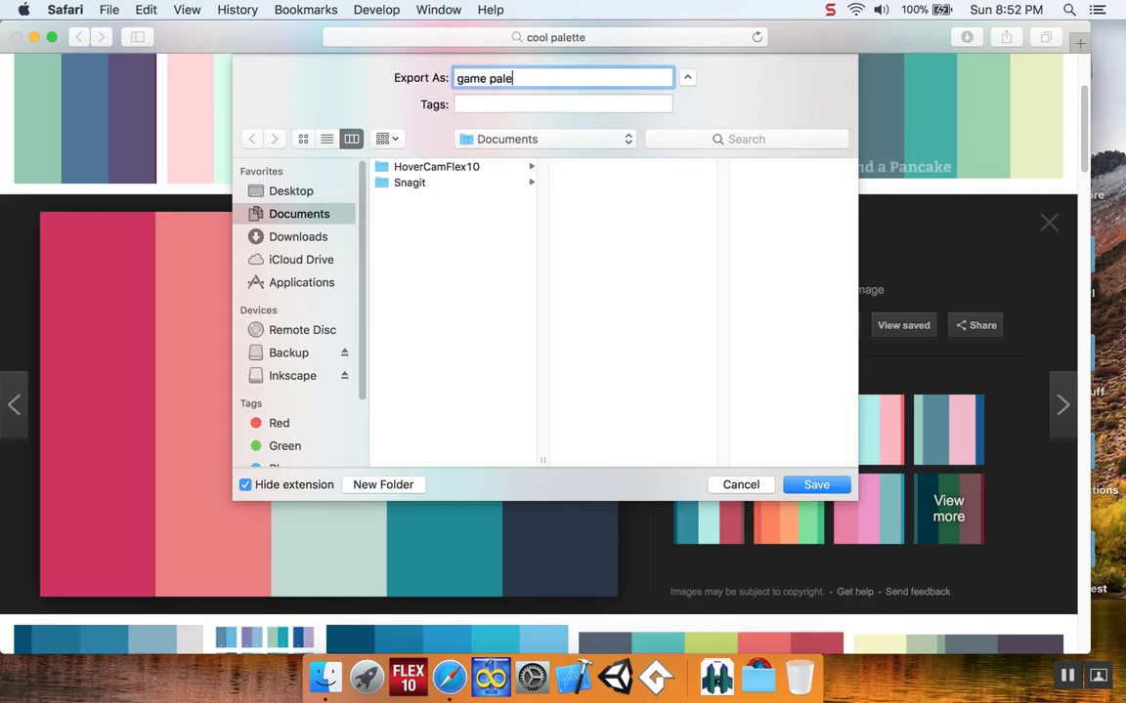
pyautogui.write('tte')
pyautogui.click(293, 192)
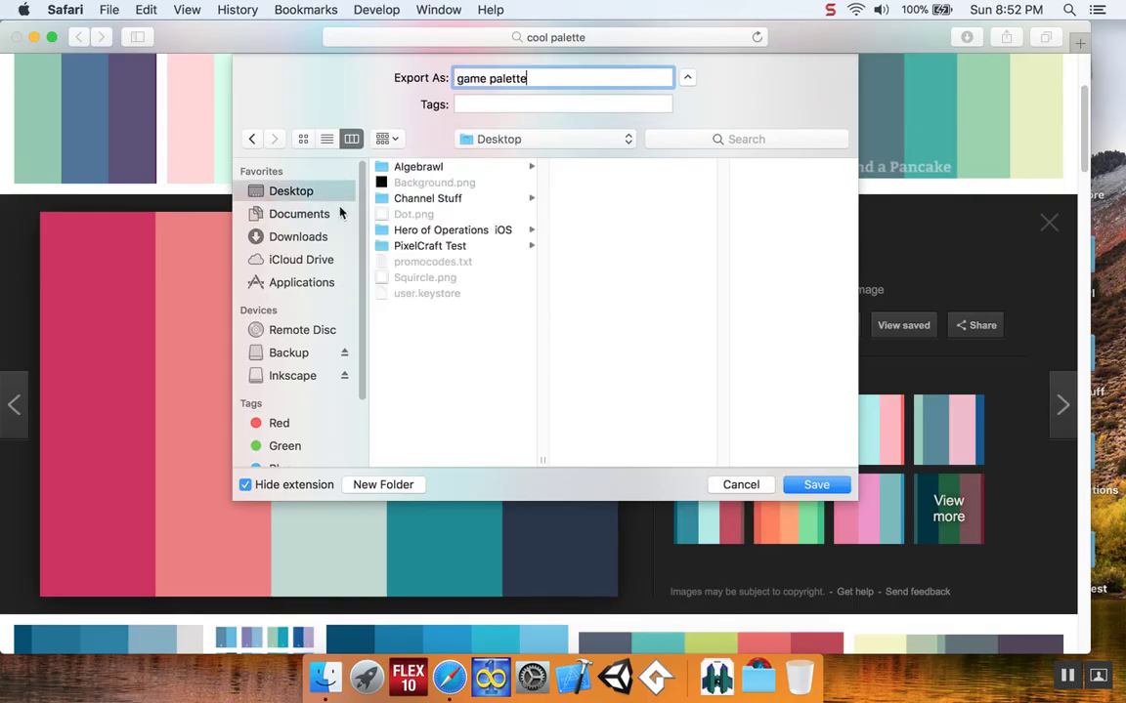
pyautogui.click(816, 485)
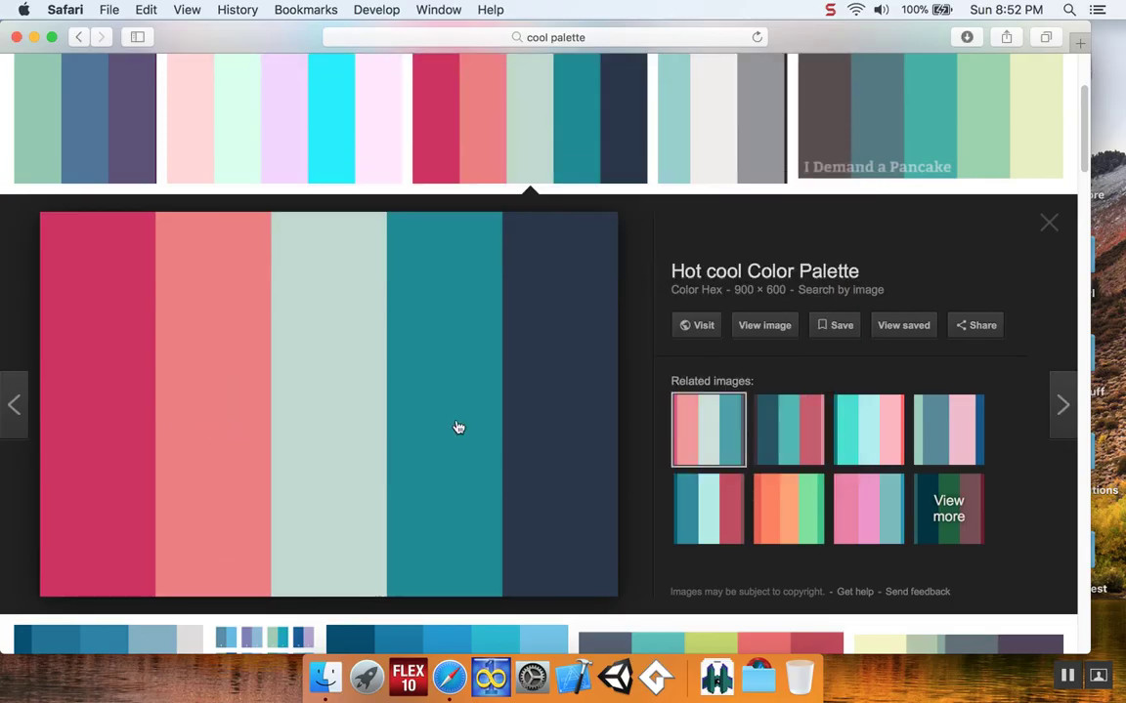
# Preview related palettes: the Watermelon, blue-and-pink and another related palette.
pyautogui.click(786, 511)
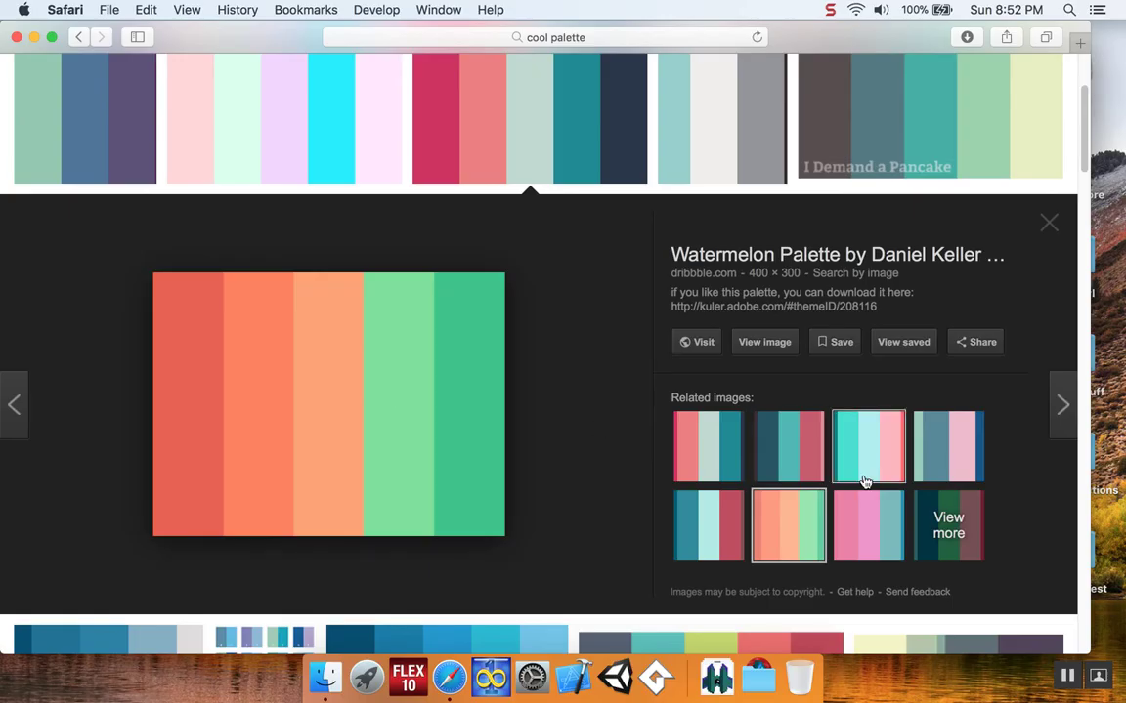
pyautogui.click(928, 468)
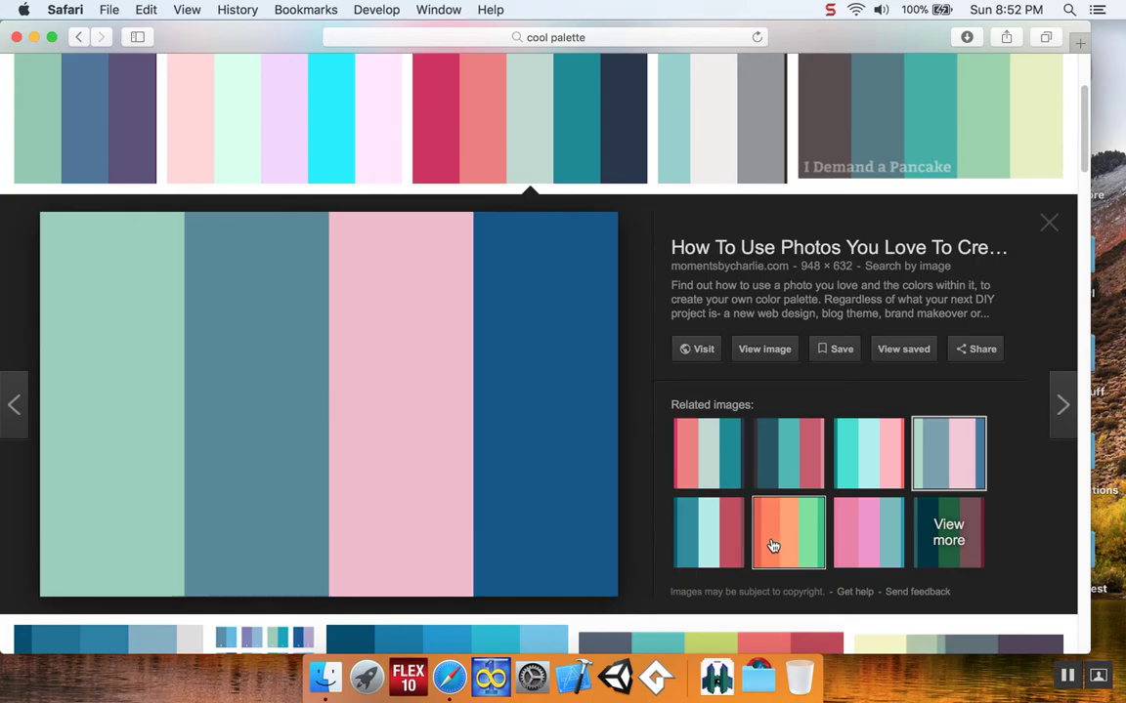
pyautogui.click(736, 545)
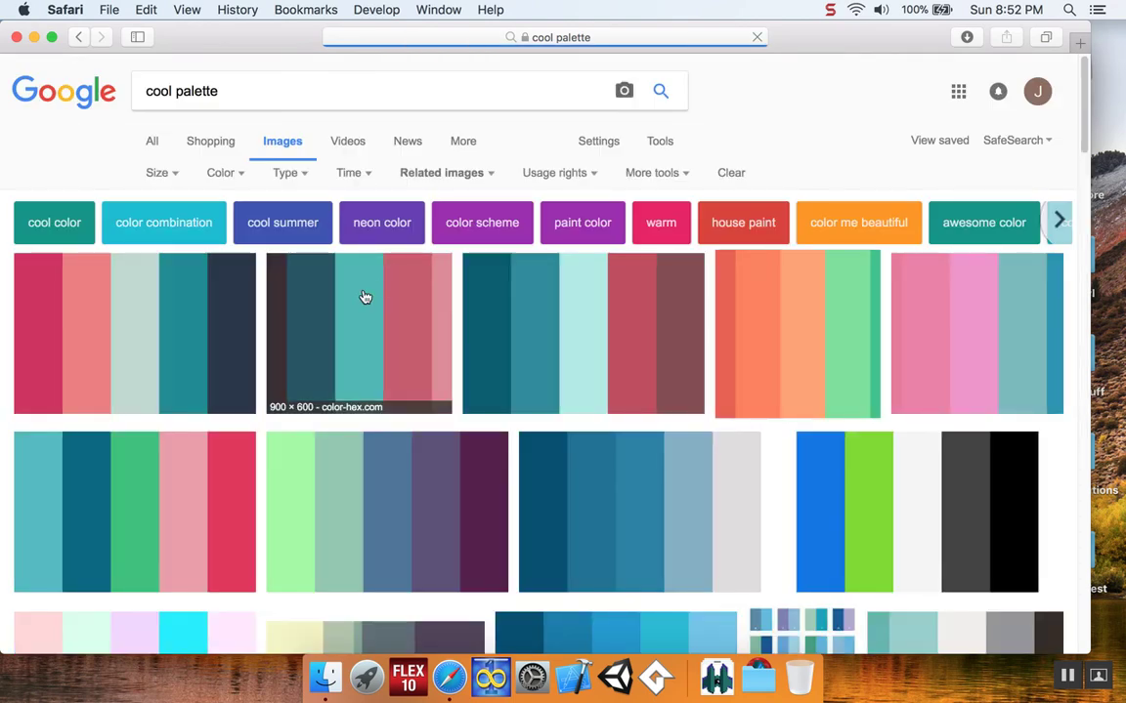
# Save the teal-green-pink-red palette image to the Desktop as 'palette 2?'.
pyautogui.scroll(-3, 492, 347)
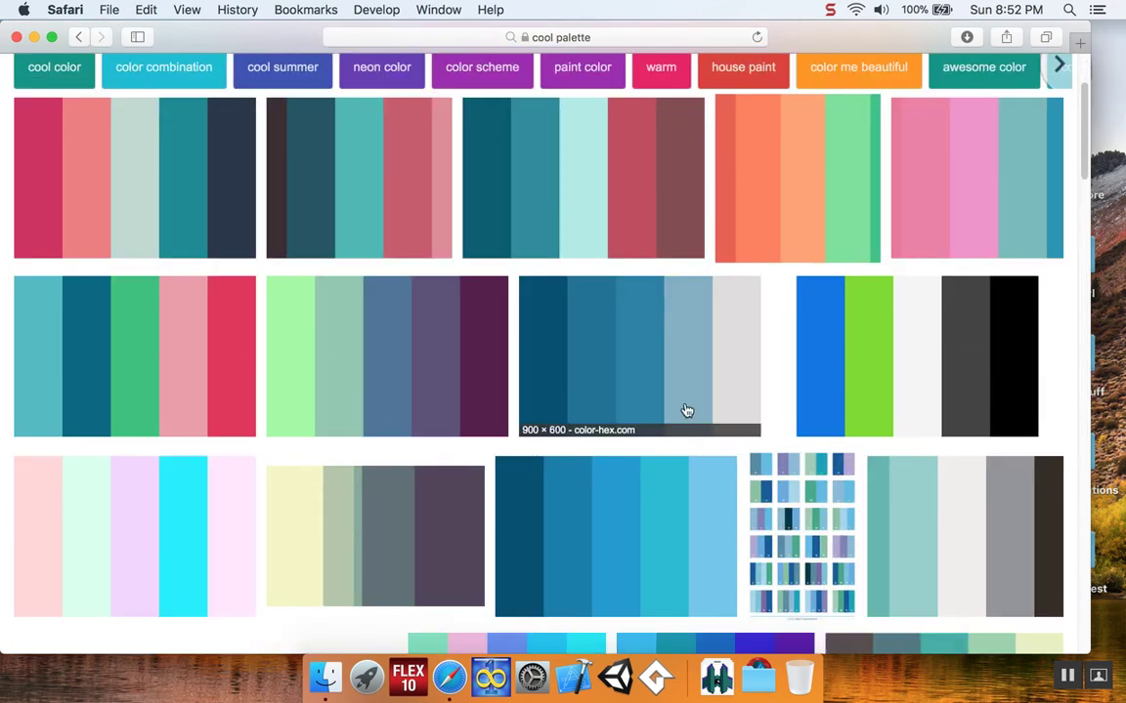
pyautogui.rightClick(202, 367)
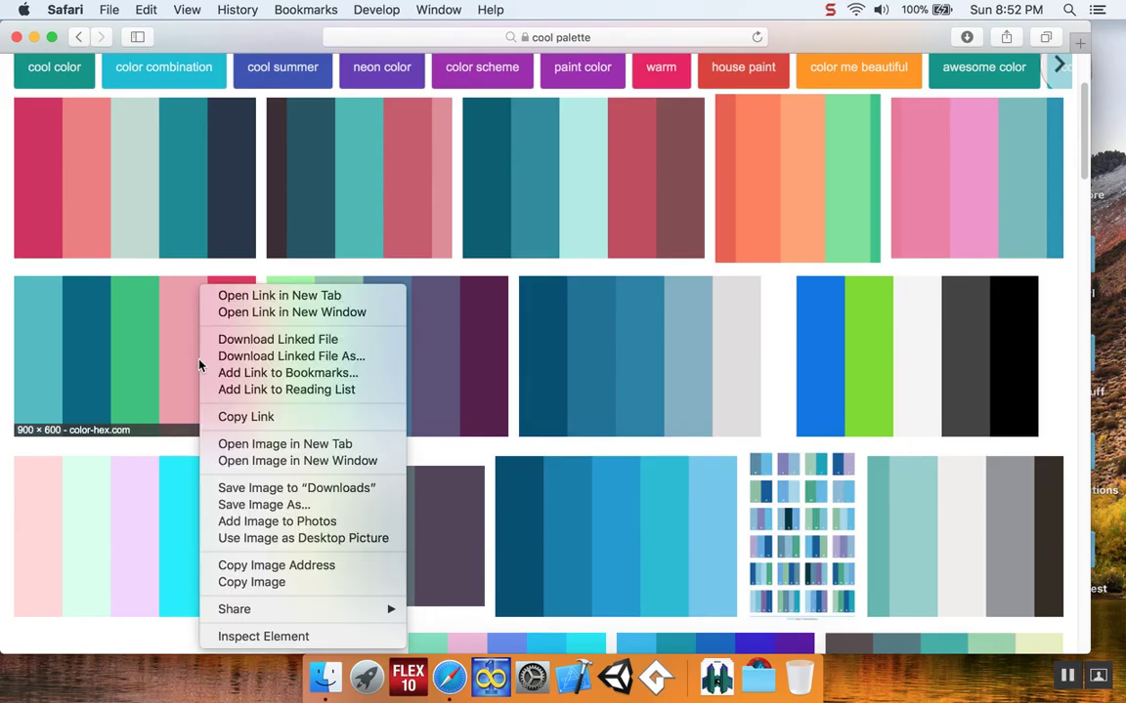
pyautogui.click(305, 505)
pyautogui.write('palette 2')
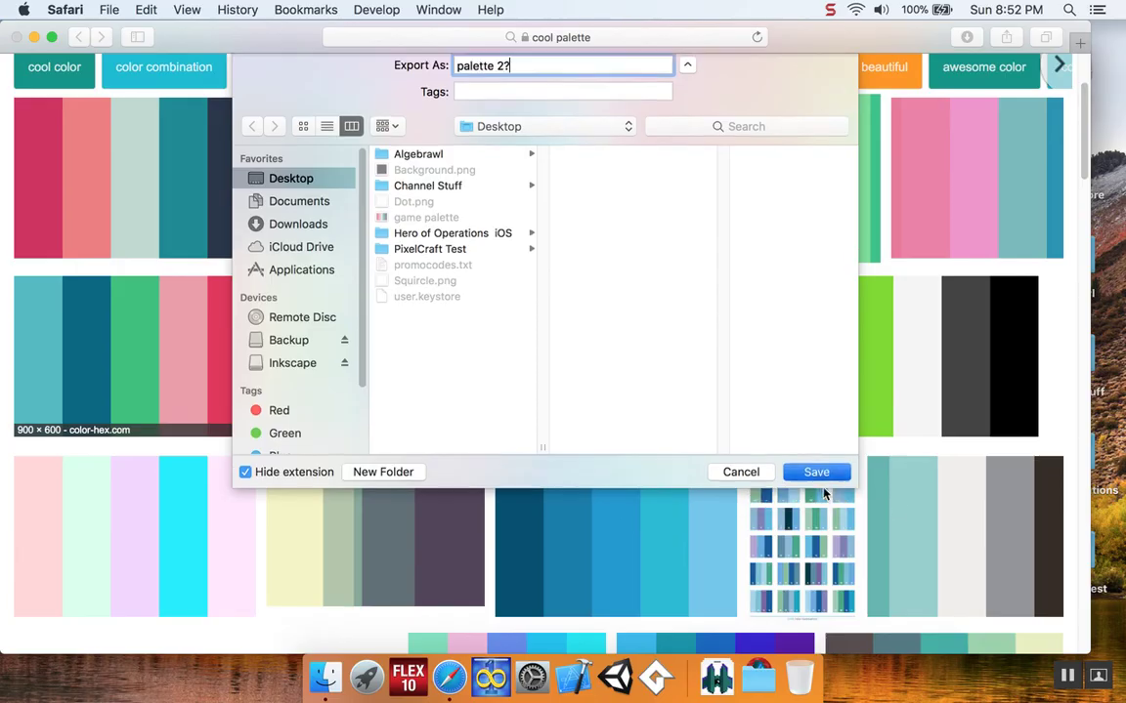
pyautogui.click(829, 487)
# Save the black-blue-green palette image as 'game palette 3'.
pyautogui.scroll(-8, 678, 402)
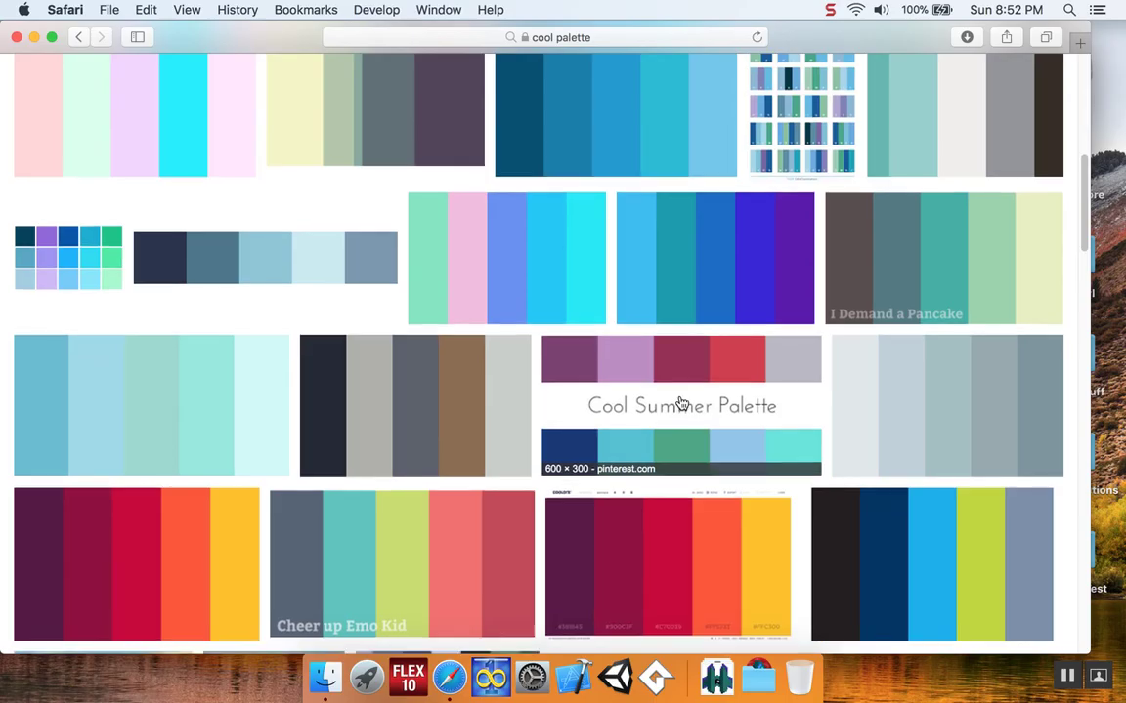
pyautogui.scroll(-6, 678, 400)
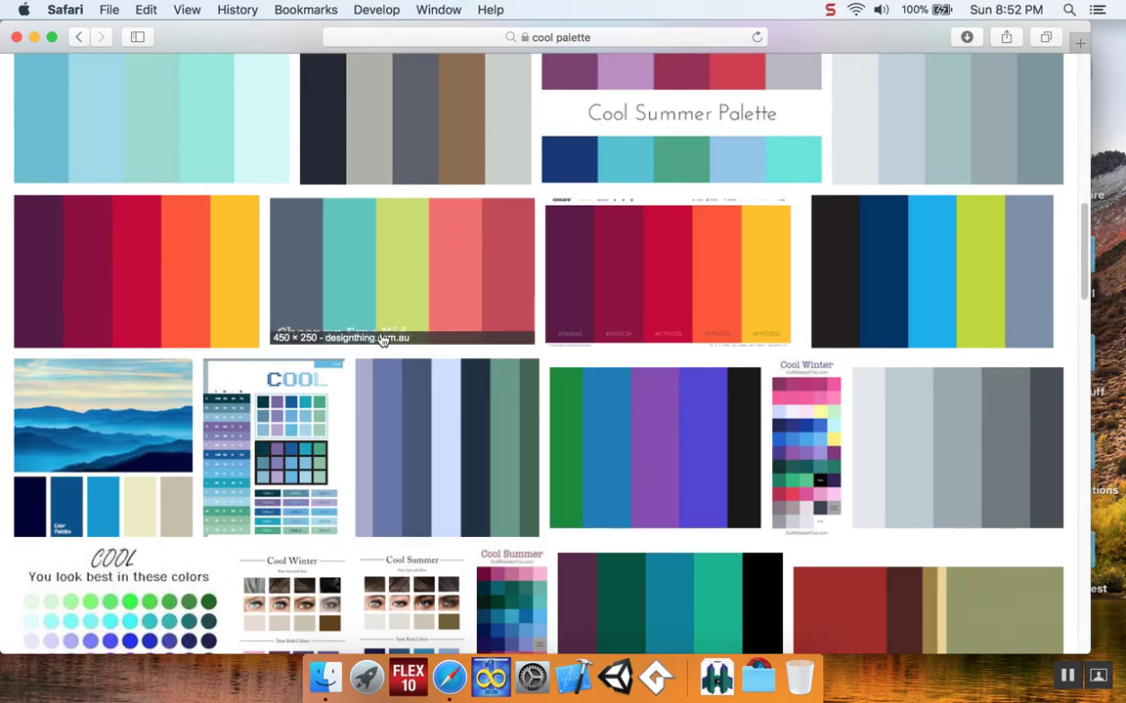
pyautogui.rightClick(395, 283)
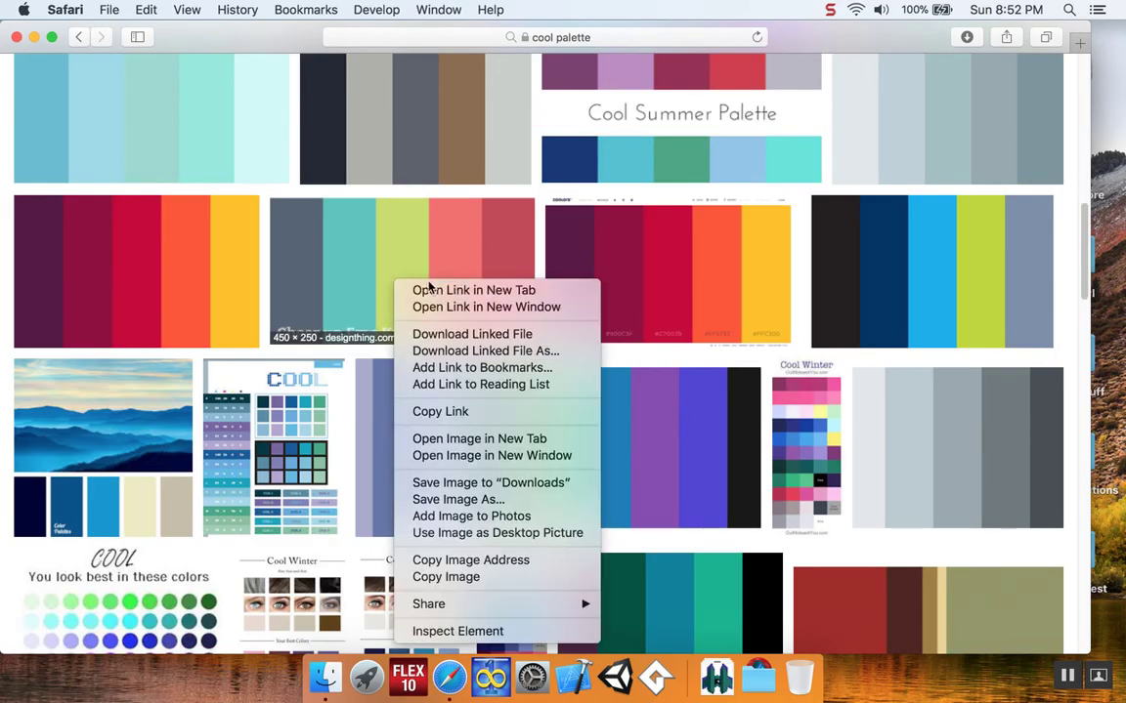
pyautogui.rightClick(901, 257)
pyautogui.rightClick(902, 257)
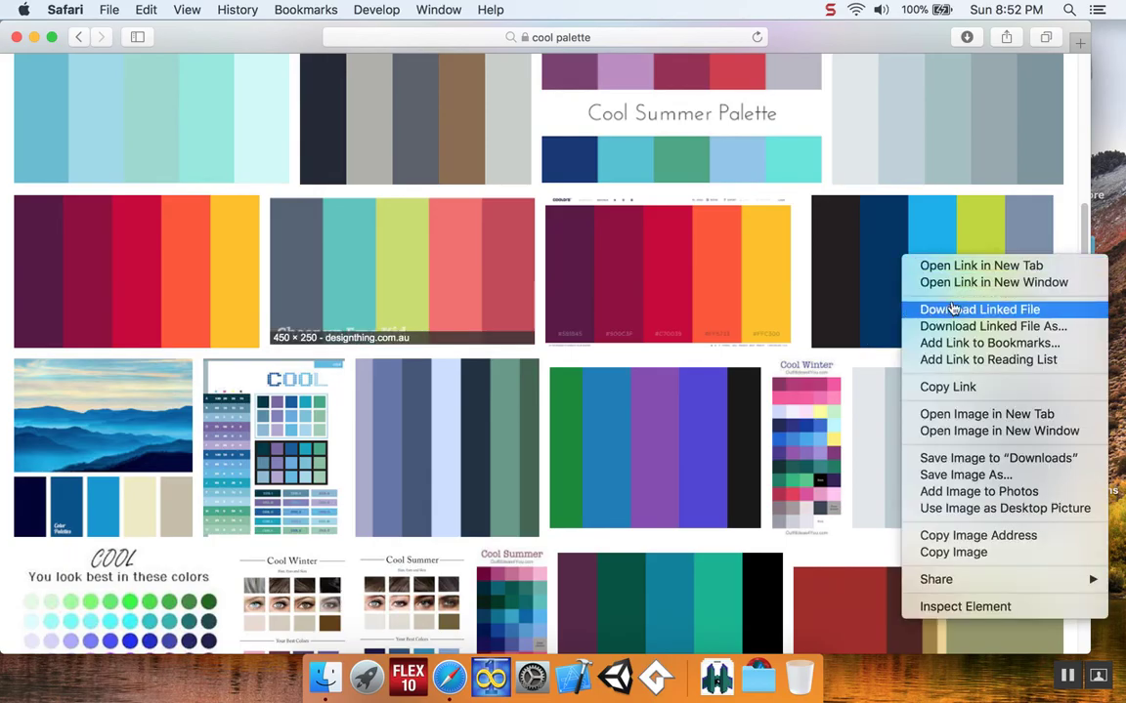
pyautogui.click(964, 475)
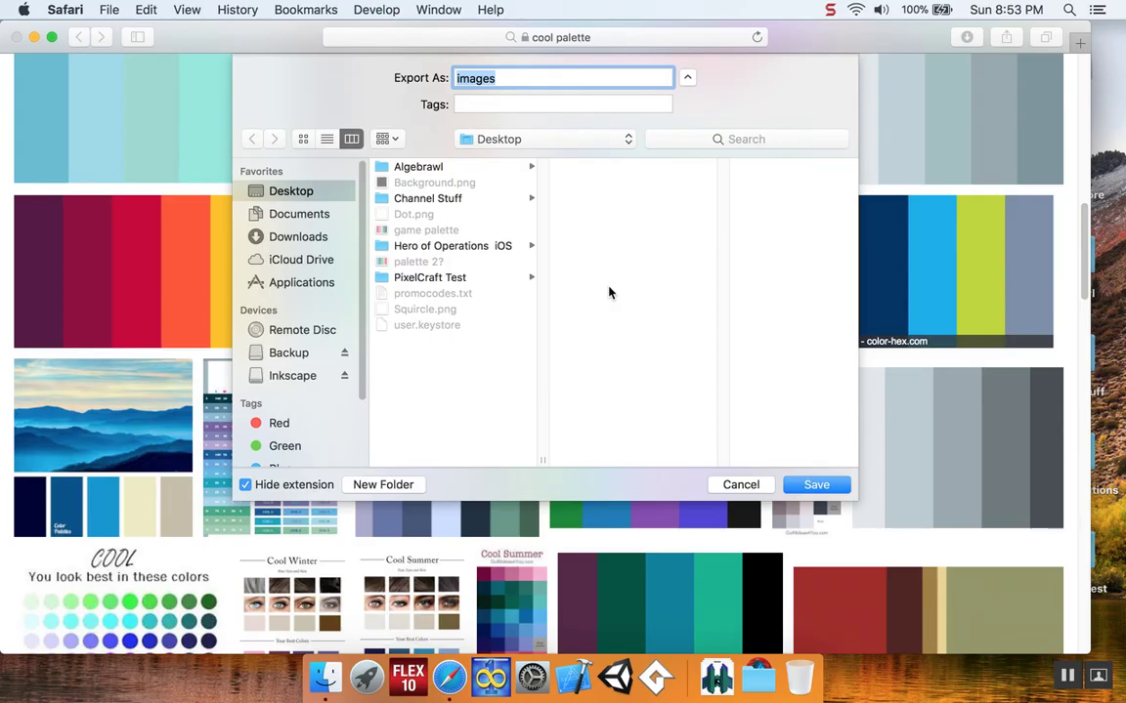
pyautogui.write('game palette 3')
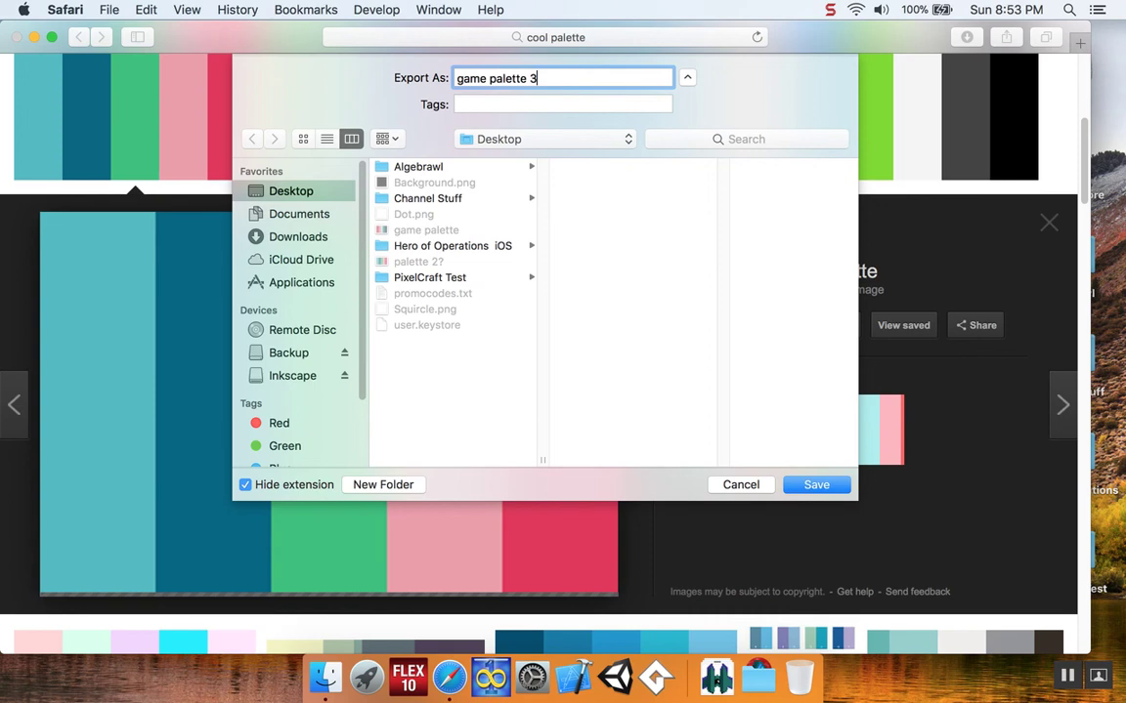
pyautogui.press('Return')
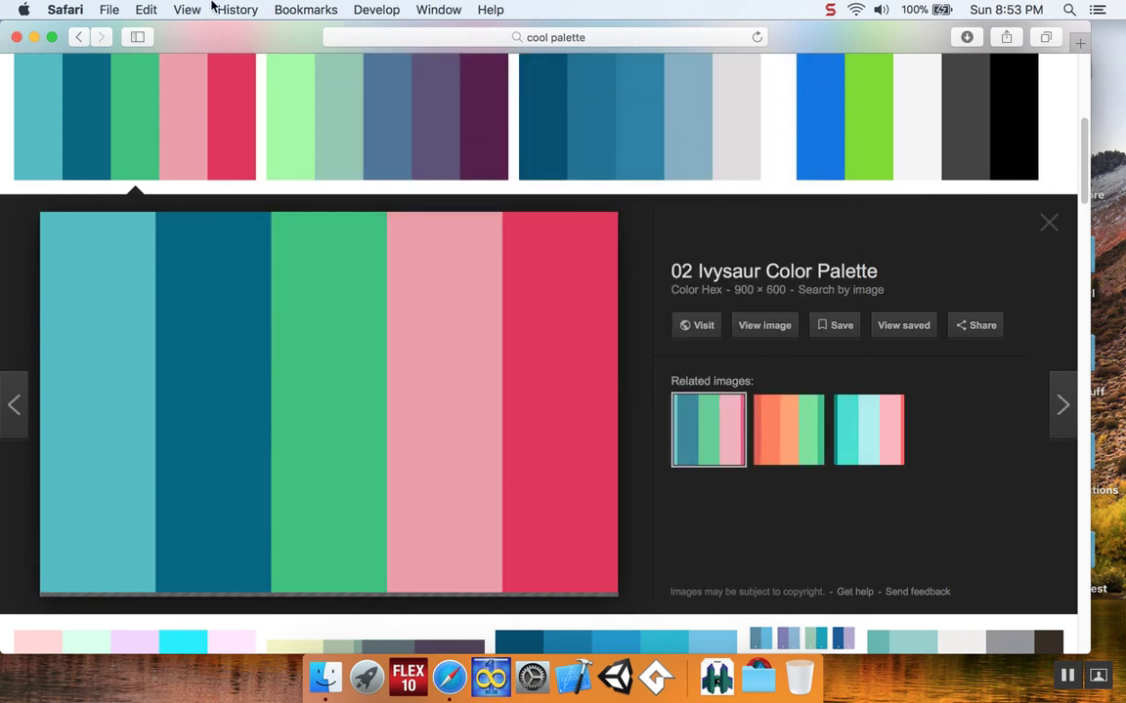
# Close the Safari window to show the desktop with the saved palette images.
pyautogui.click(16, 37)
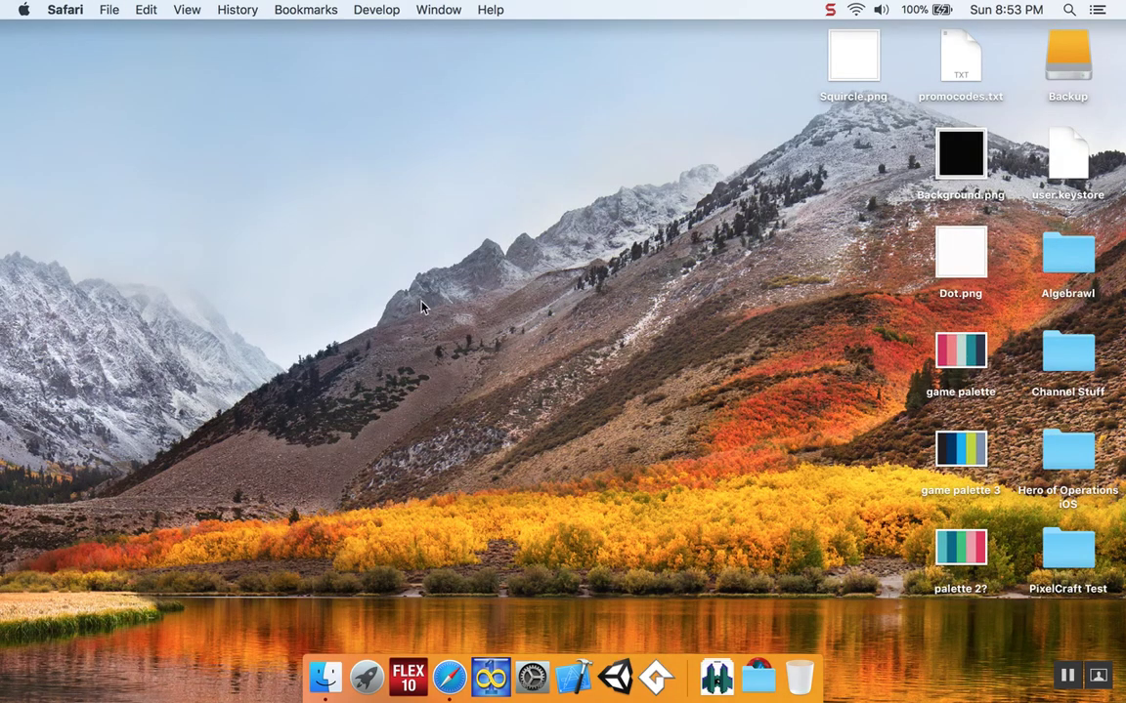